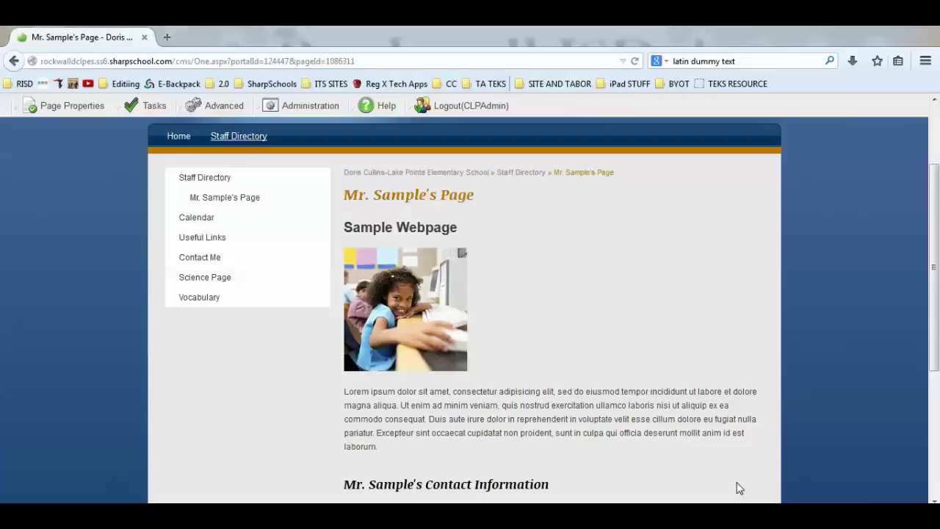
# Open the teacher's Calendar page and start a new event
pyautogui.click(188, 221)
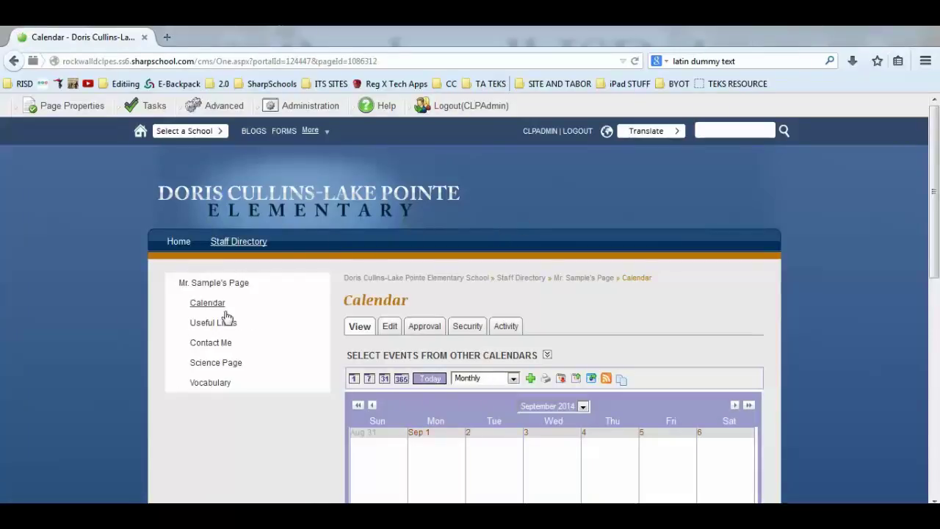
pyautogui.scroll(-1, 296, 337)
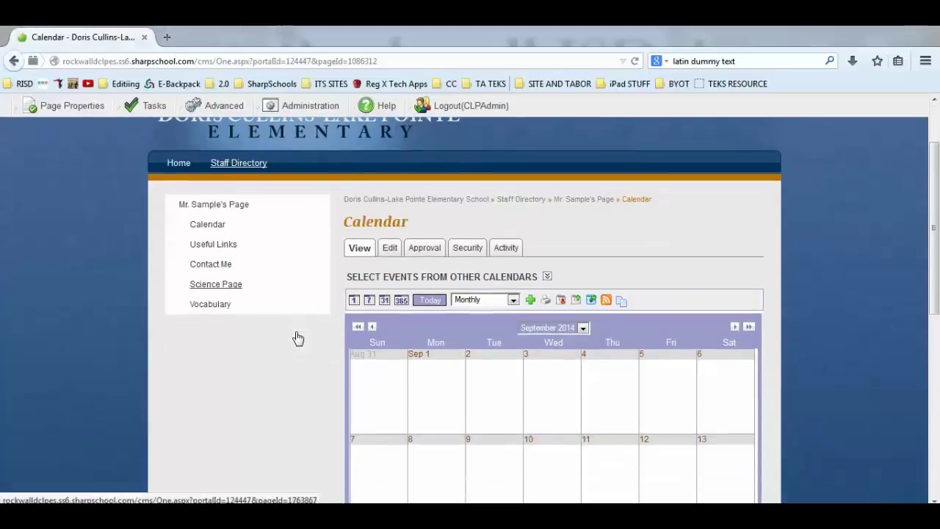
pyautogui.scroll(-1, 297, 338)
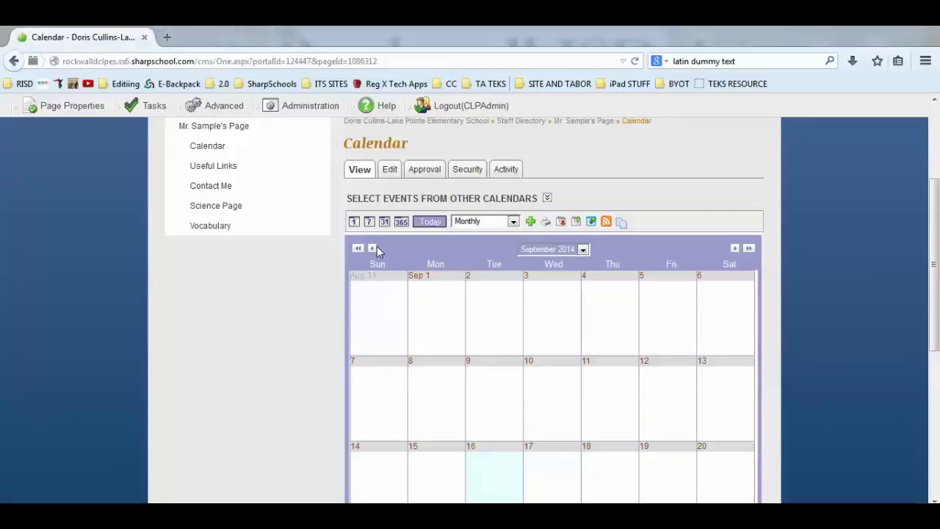
pyautogui.click(531, 223)
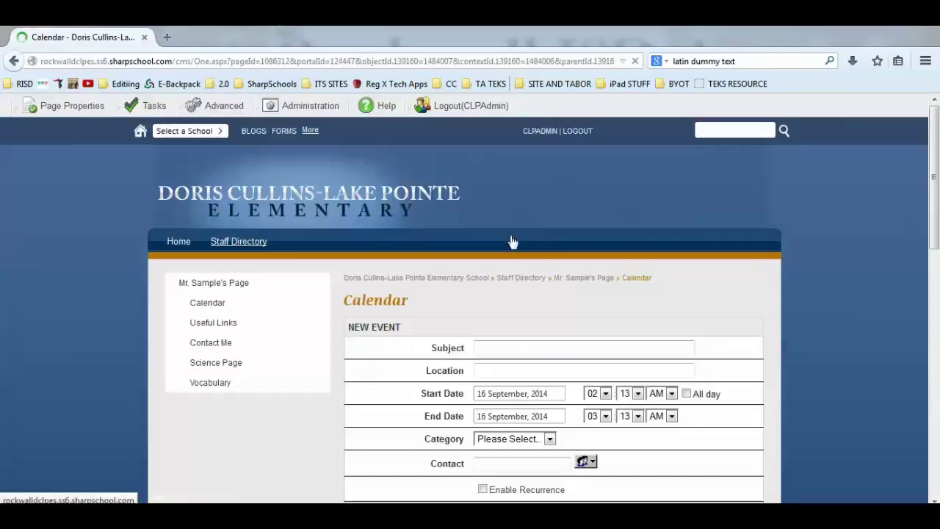
# Enter "First Science Test" as the event's subject and "Classroom" as its location
pyautogui.click(512, 345)
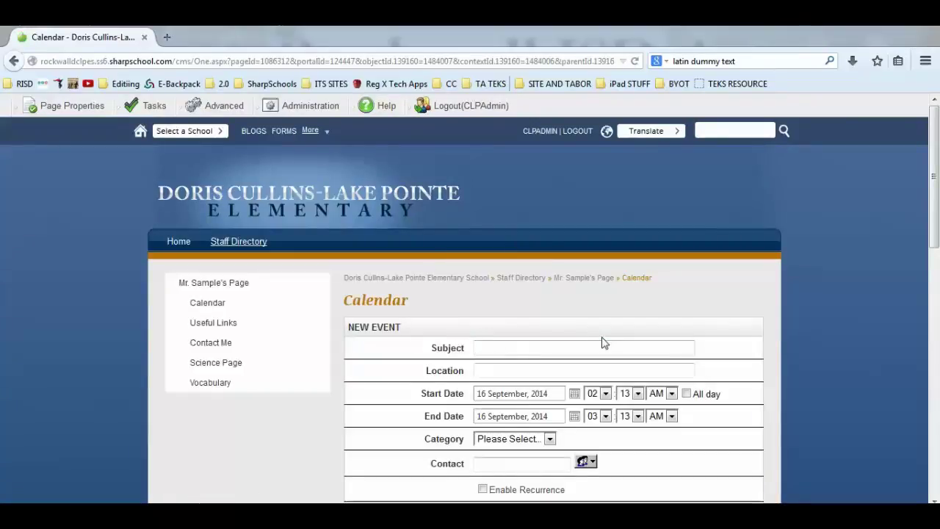
pyautogui.write('Firs')
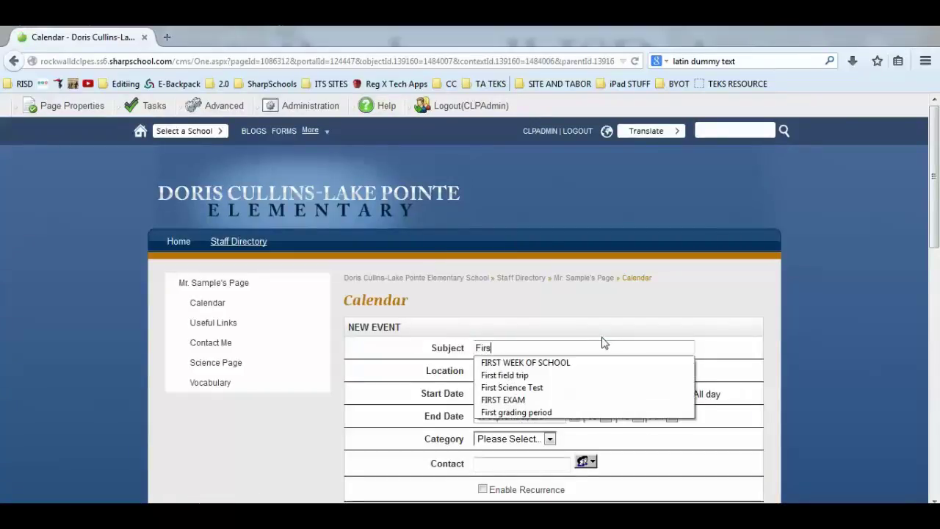
pyautogui.write('t Scienc')
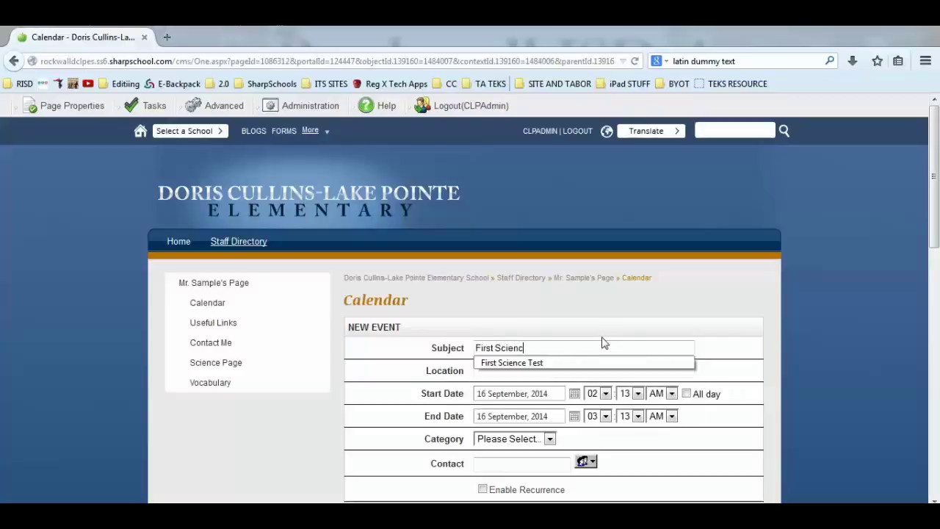
pyautogui.write('e Test')
pyautogui.press('Tab')
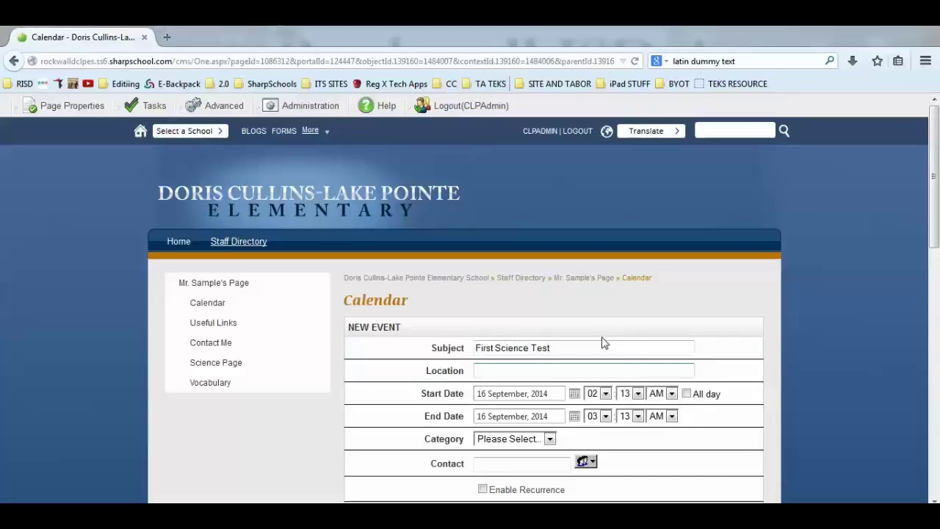
pyautogui.write('C')
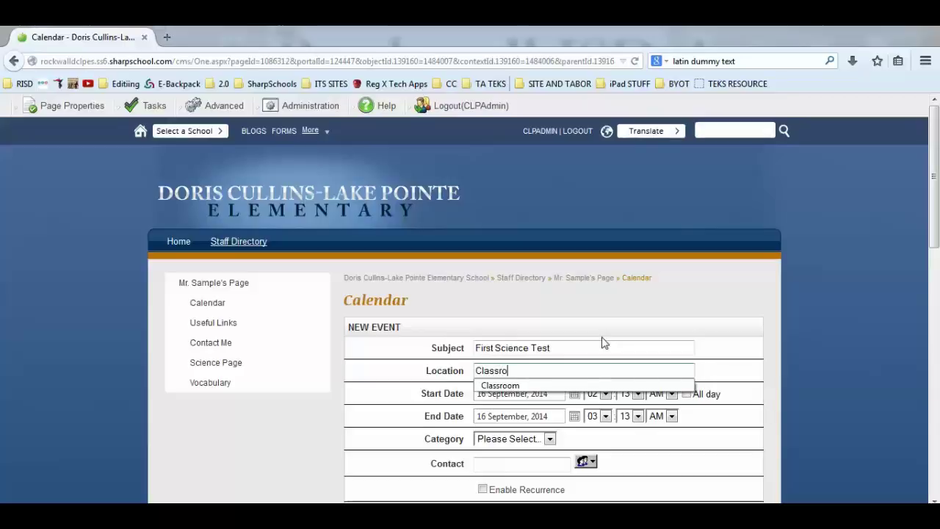
pyautogui.write('lassroom')
# Set both the start date and the end date of the event to 26 September, 2014
pyautogui.scroll(-2, 858, 325)
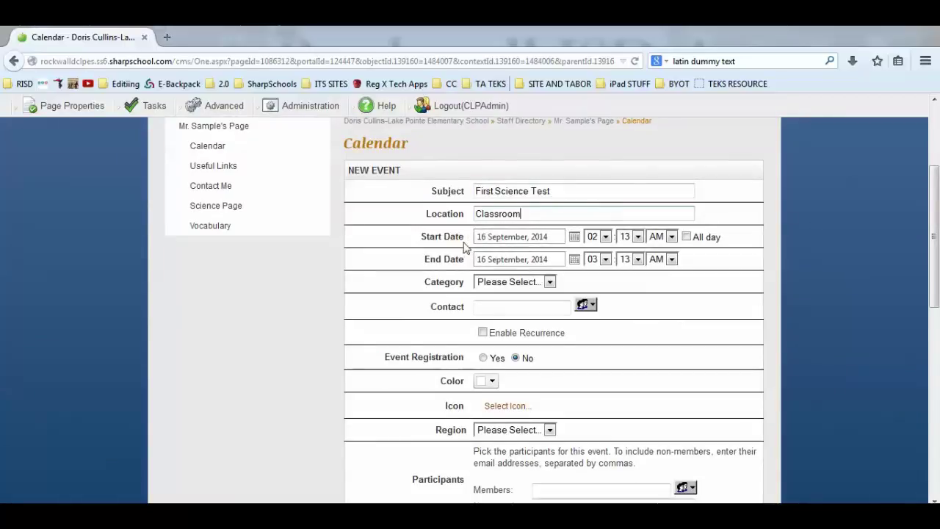
pyautogui.click(573, 236)
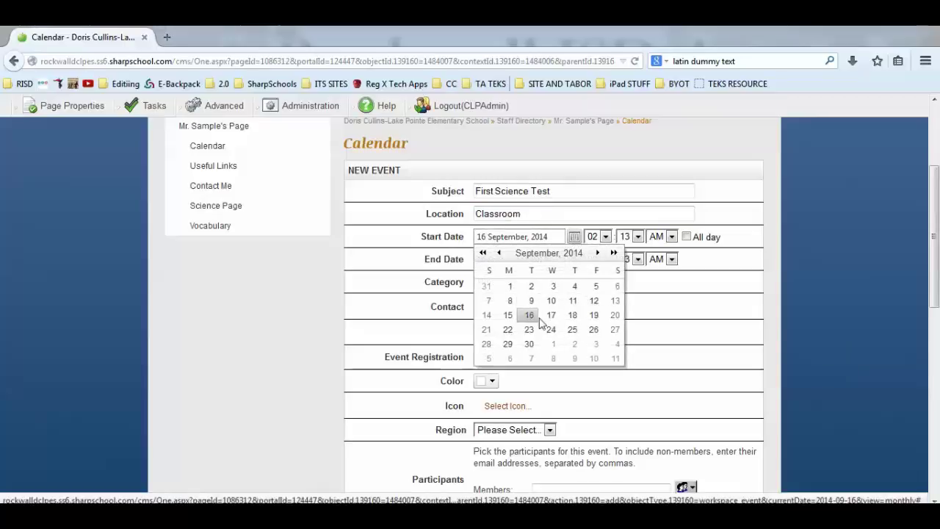
pyautogui.click(595, 332)
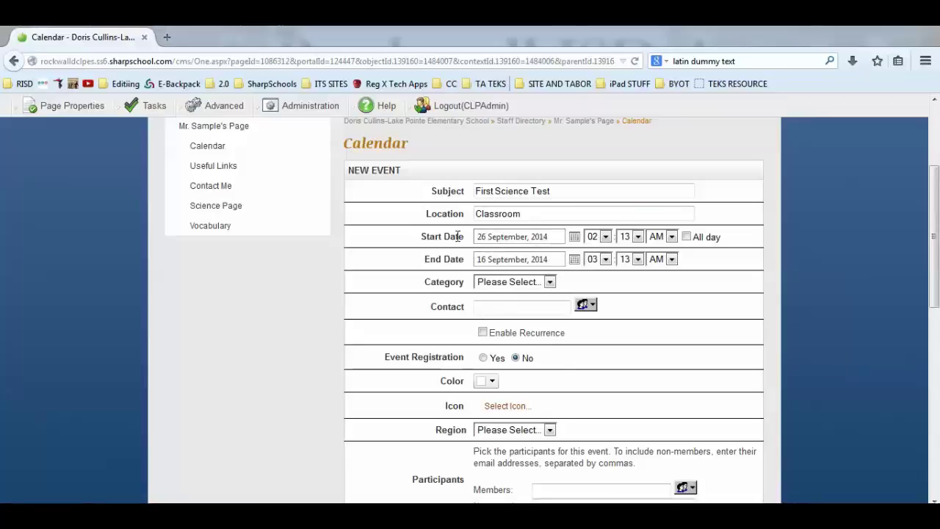
pyautogui.click(574, 260)
pyautogui.click(595, 353)
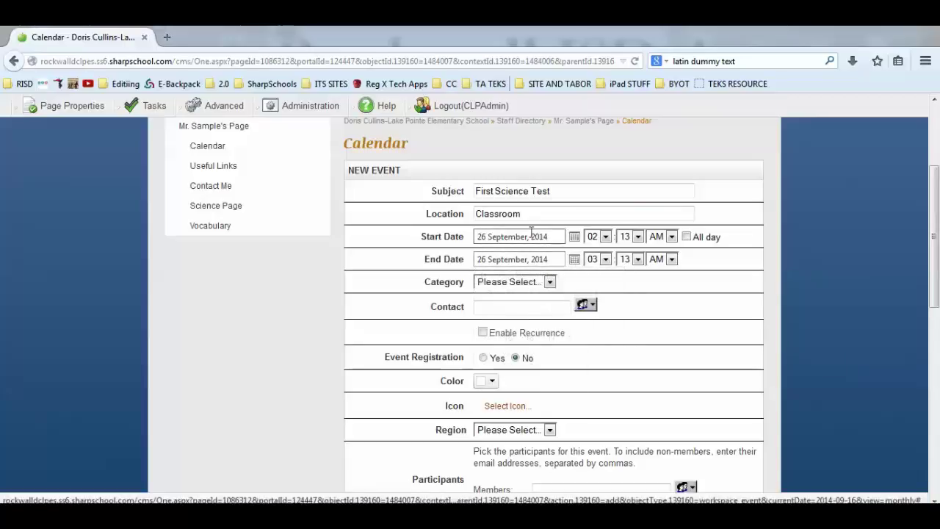
# Set the event's start time to 09:15 AM and its end time to 10:00 AM
pyautogui.click(605, 237)
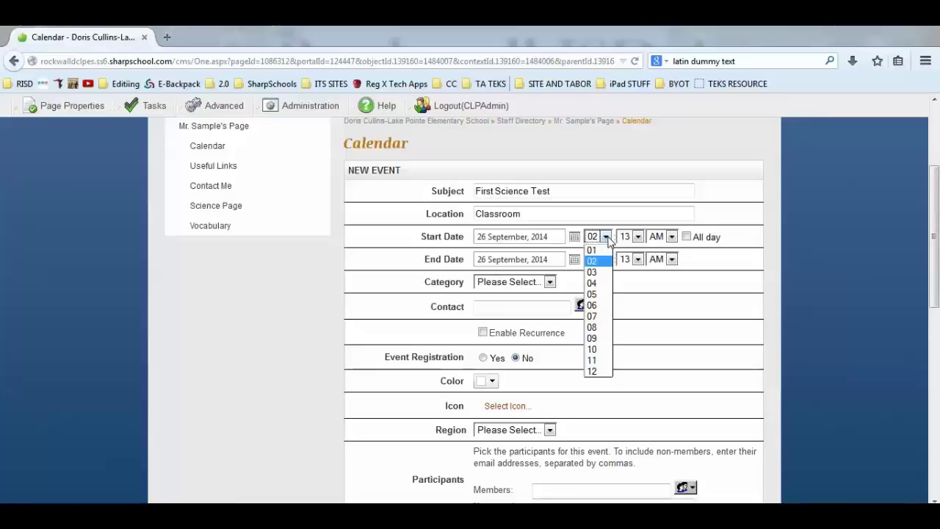
pyautogui.click(593, 339)
pyautogui.click(630, 242)
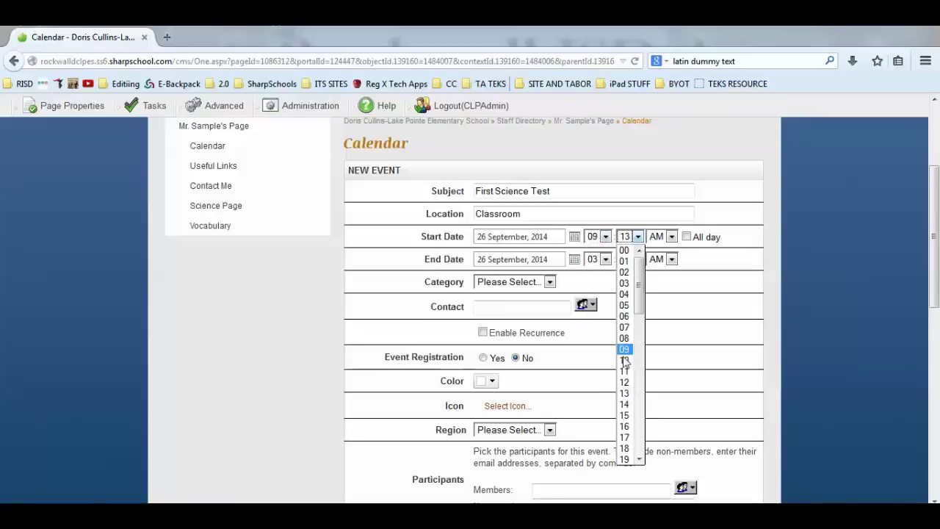
pyautogui.click(624, 418)
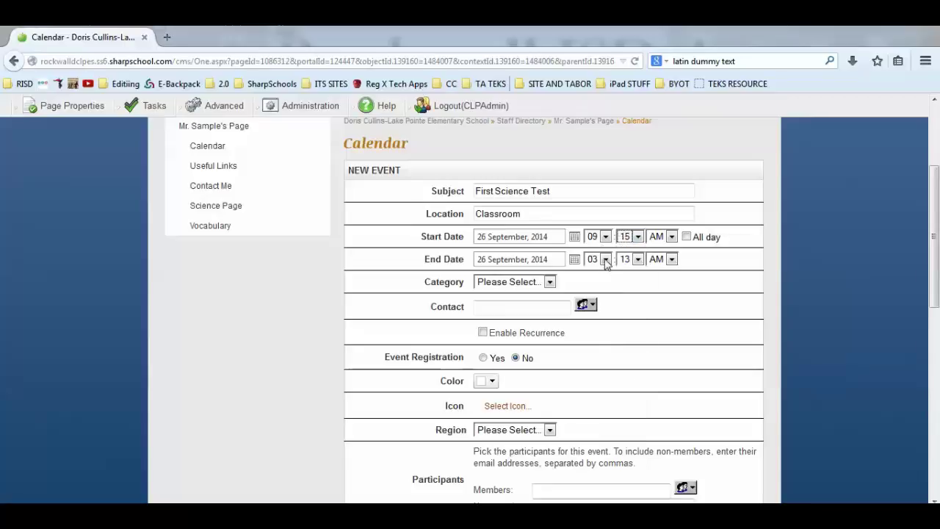
pyautogui.click(605, 259)
pyautogui.click(605, 372)
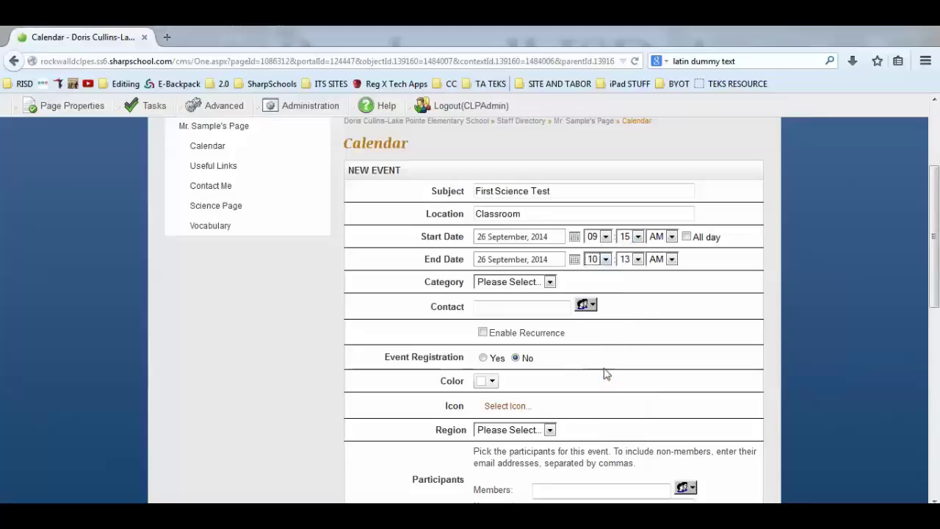
pyautogui.click(638, 260)
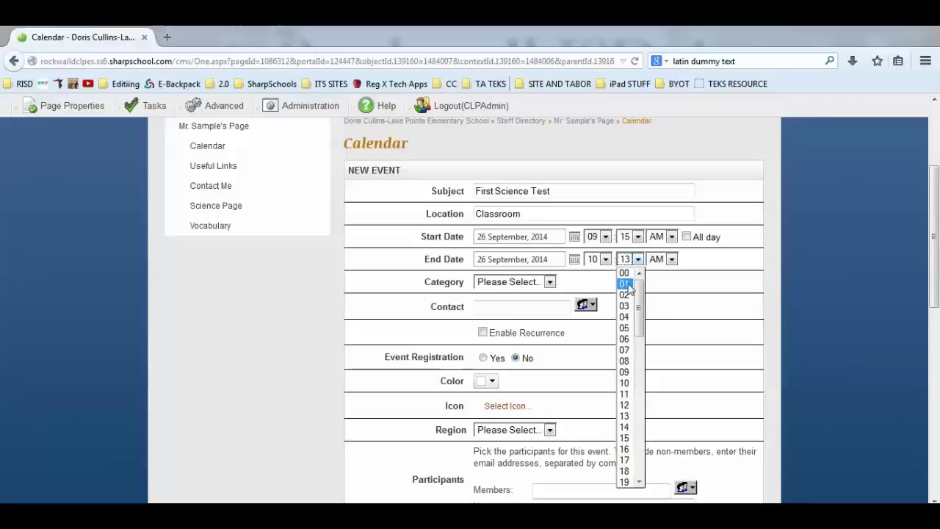
pyautogui.click(624, 274)
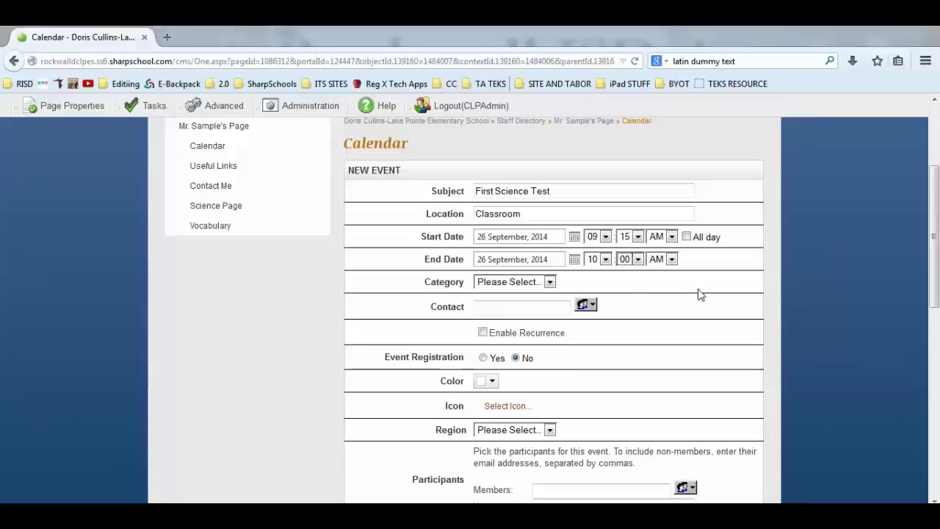
# Look at the event's category choices and recurrence options, leaving the category unset and recurrence disabled
pyautogui.scroll(-1, 566, 252)
pyautogui.click(550, 205)
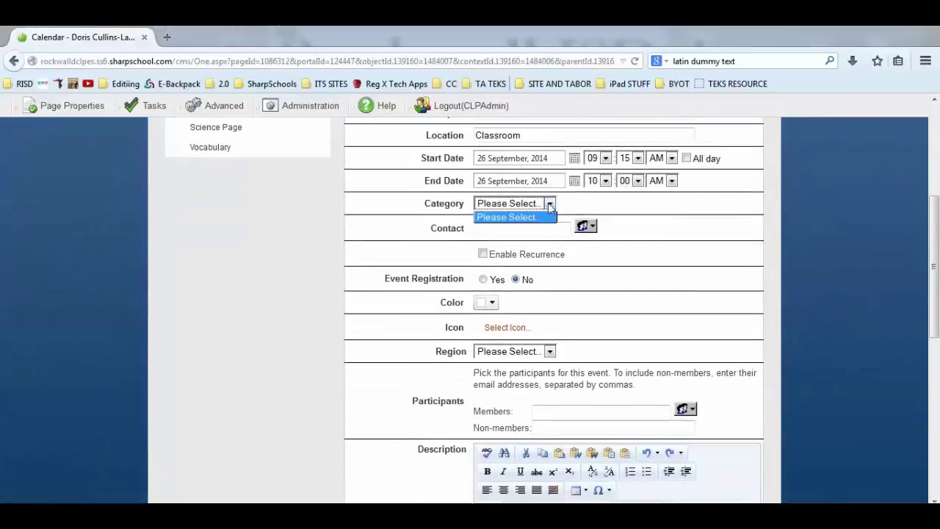
pyautogui.click(543, 217)
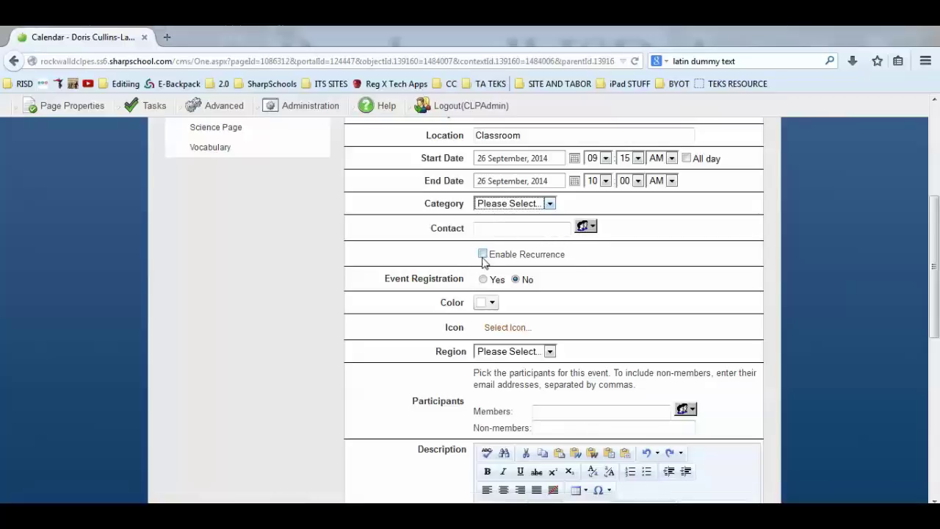
pyautogui.click(482, 254)
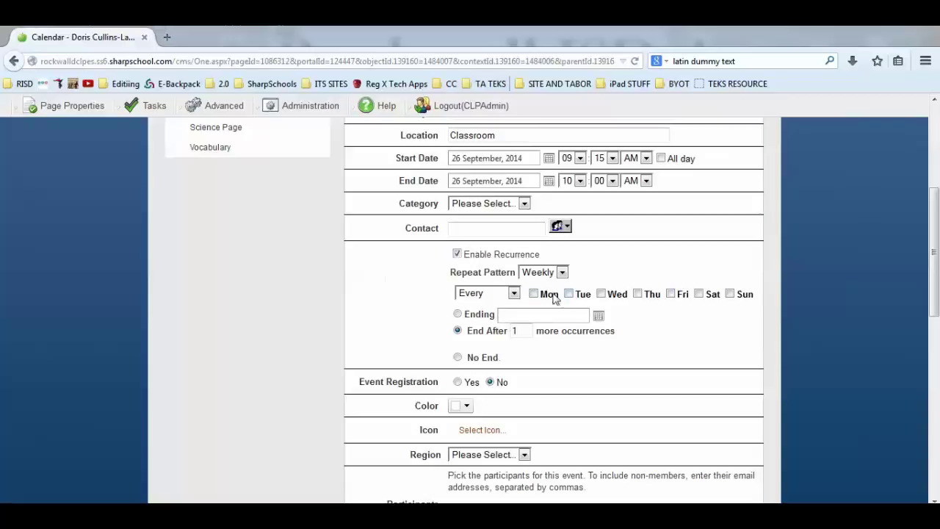
pyautogui.click(458, 255)
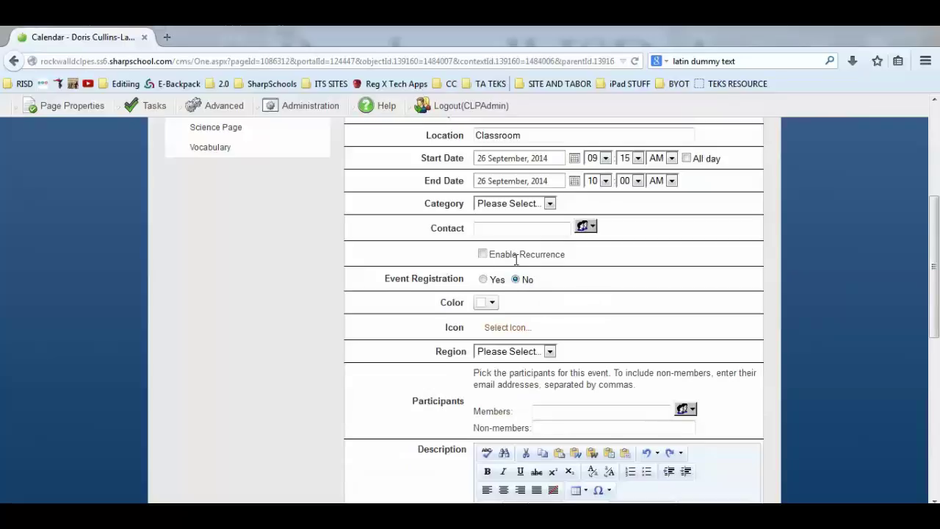
# Give the event a dark blue color and assign it the green apple icon
pyautogui.click(491, 302)
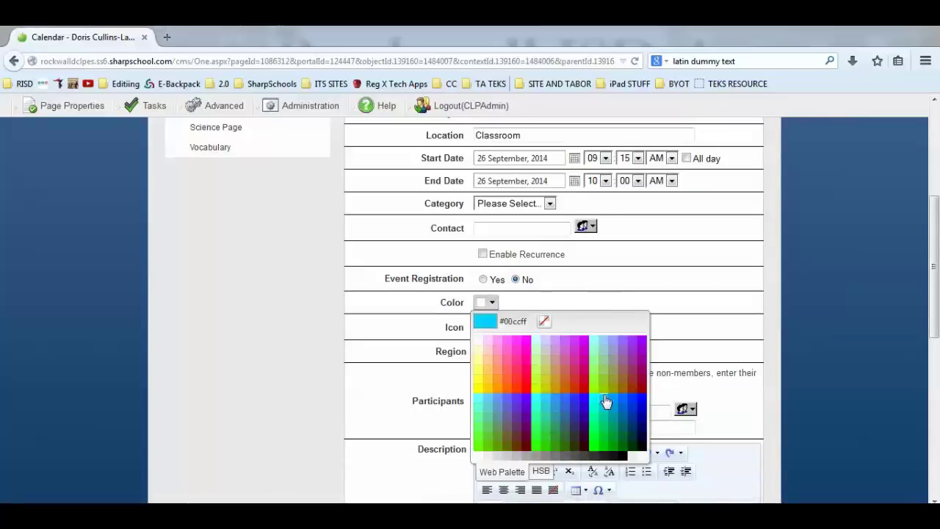
pyautogui.click(642, 414)
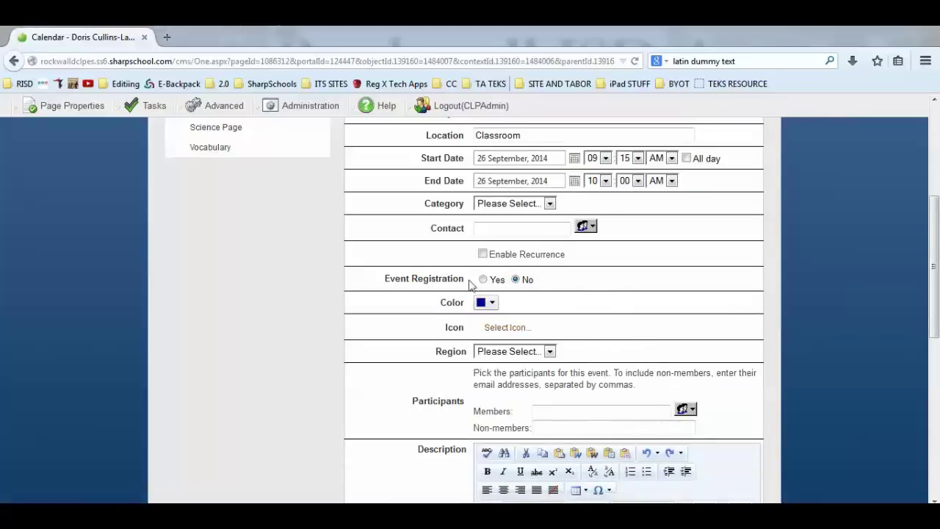
pyautogui.click(502, 330)
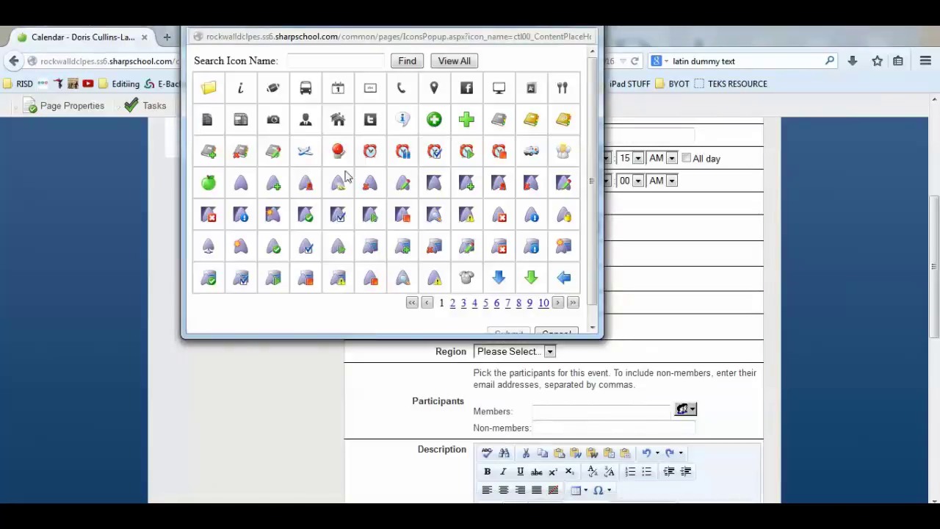
pyautogui.click(208, 183)
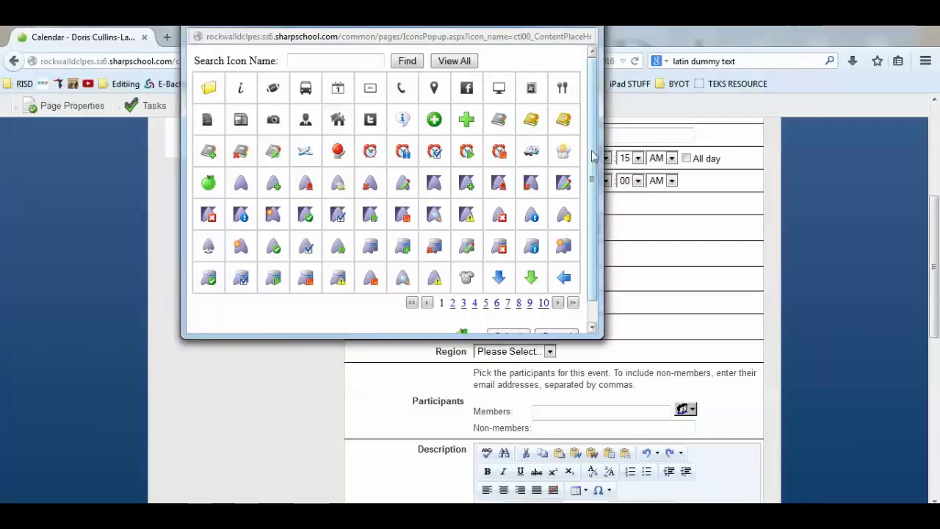
pyautogui.scroll(-1, 592, 189)
pyautogui.click(509, 316)
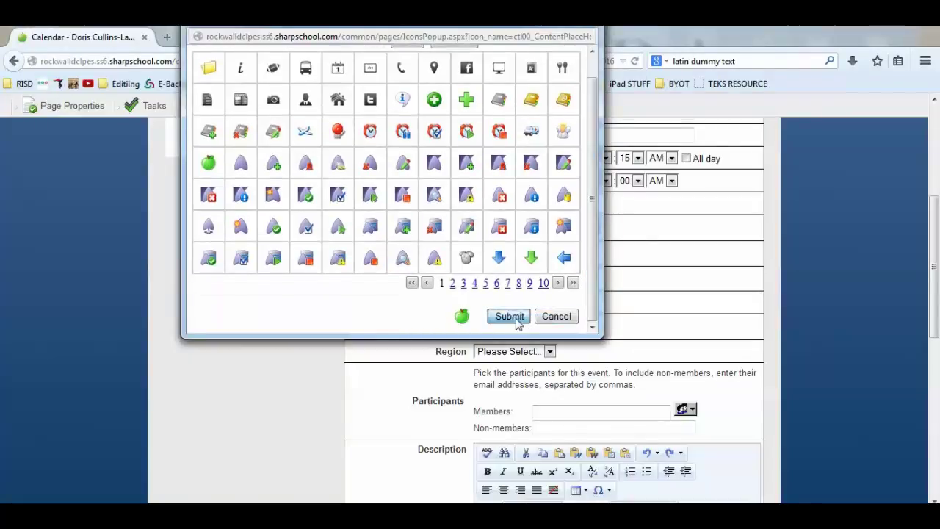
# Check the region choices without picking one, and enter "Type info about test..." as the event description
pyautogui.scroll(-1, 463, 301)
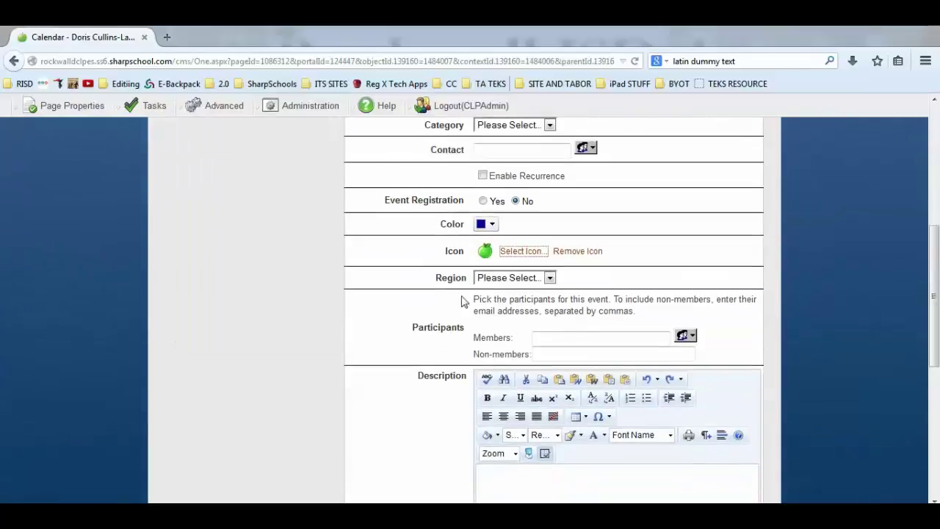
pyautogui.click(550, 279)
pyautogui.click(550, 278)
pyautogui.scroll(-2, 644, 294)
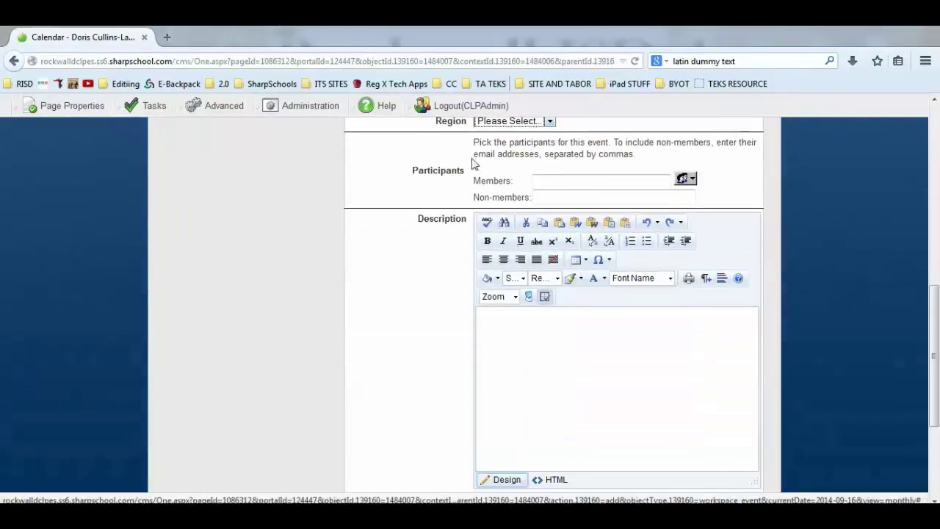
pyautogui.click(616, 329)
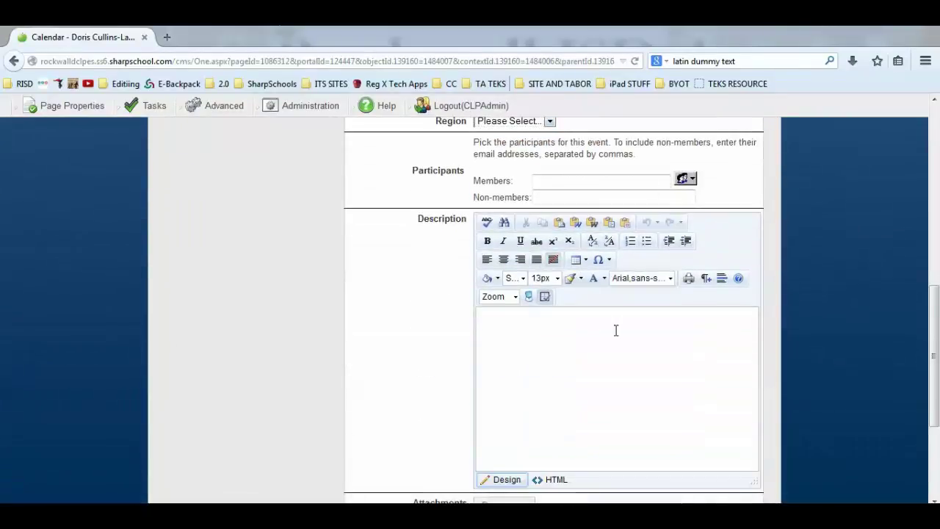
pyautogui.write('Type info about test...')
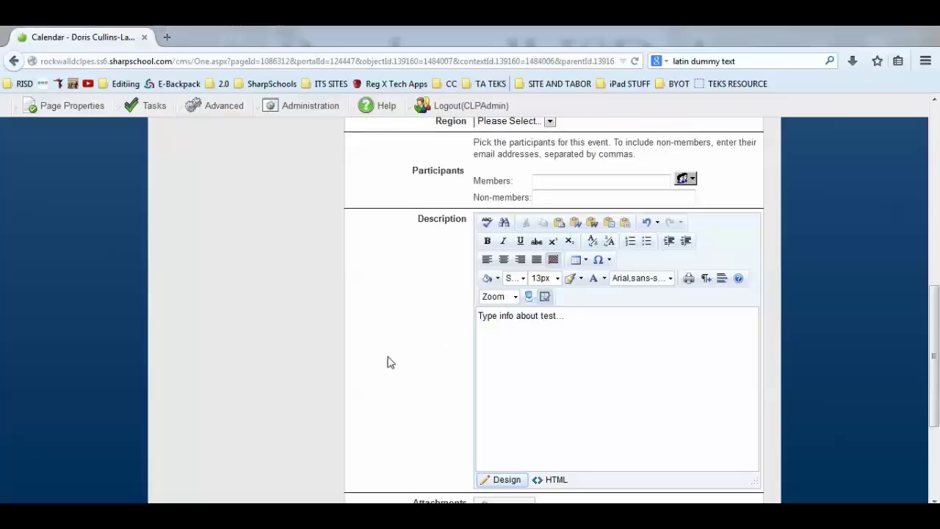
# Attach the Unit 1 Study Guide document to the science test event and create the event
pyautogui.scroll(-3, 388, 360)
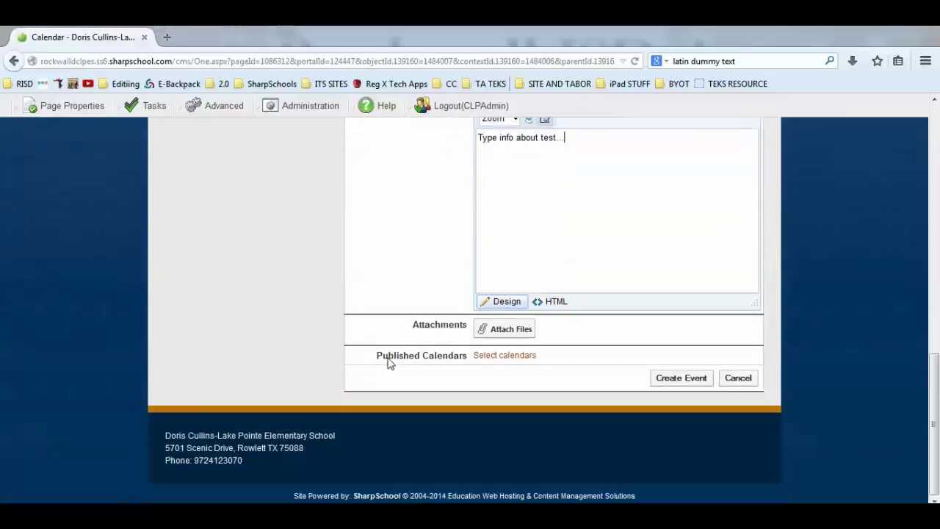
pyautogui.click(510, 330)
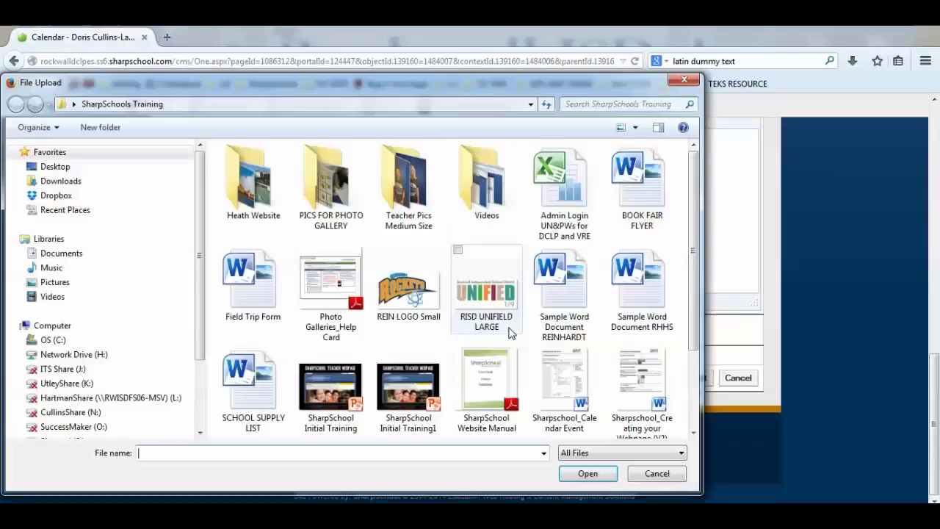
pyautogui.moveTo(694, 350); pyautogui.dragTo(694, 420)
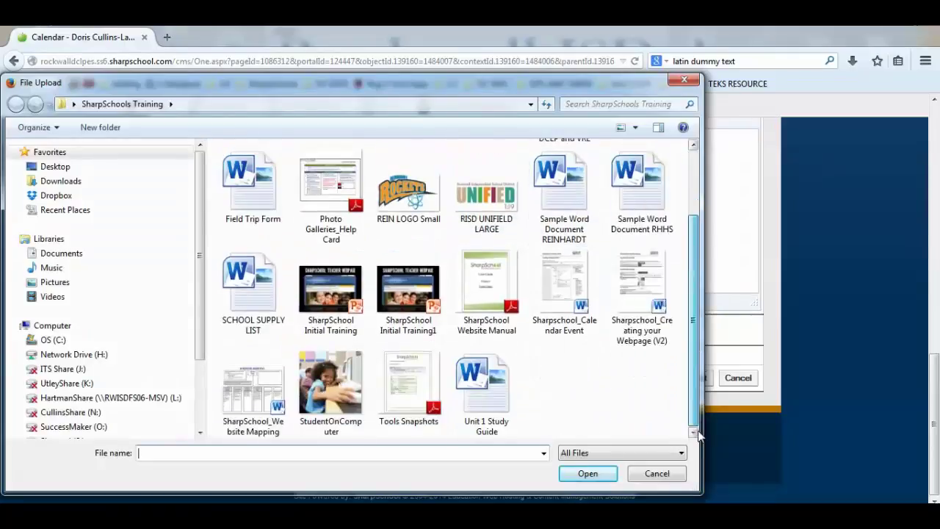
pyautogui.click(497, 400)
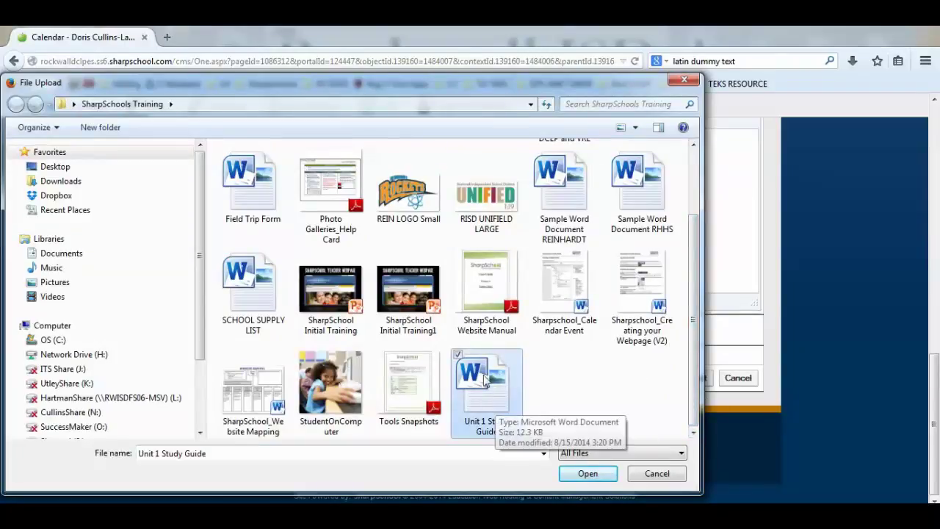
pyautogui.click(583, 476)
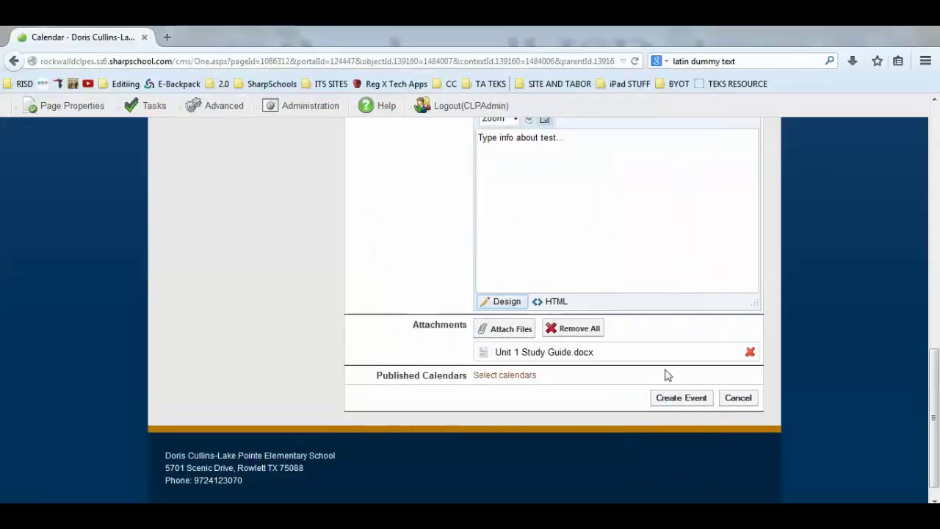
pyautogui.click(683, 399)
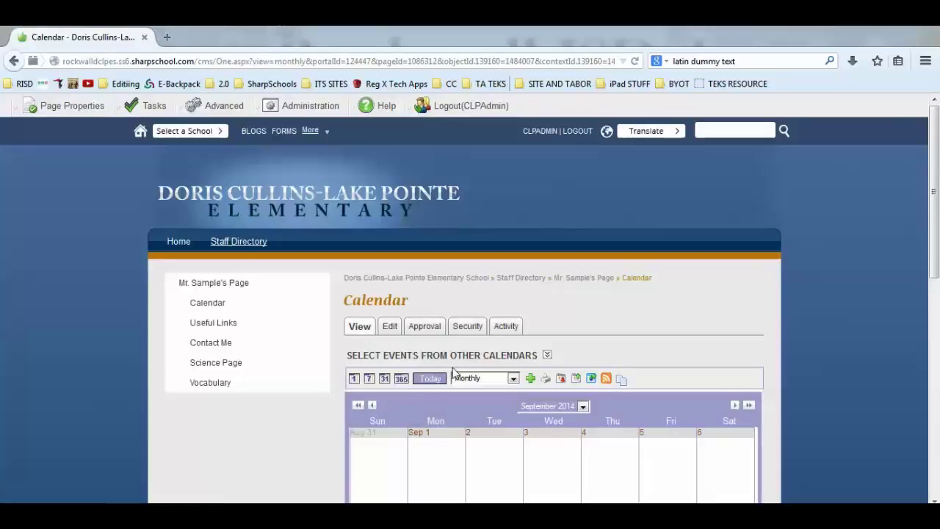
# View the details page of the First Science Test event on September 26 and return to the monthly calendar
pyautogui.scroll(-4, 475, 331)
pyautogui.scroll(-1, 549, 348)
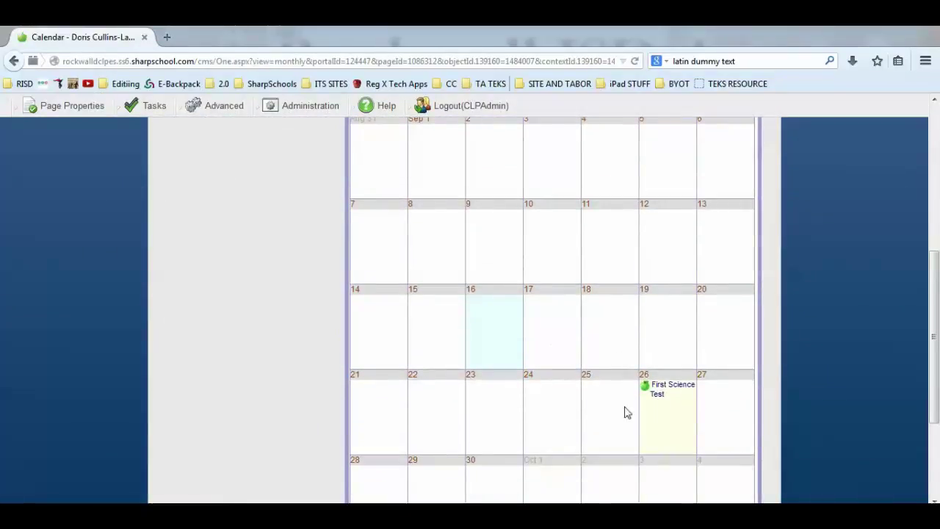
pyautogui.click(666, 393)
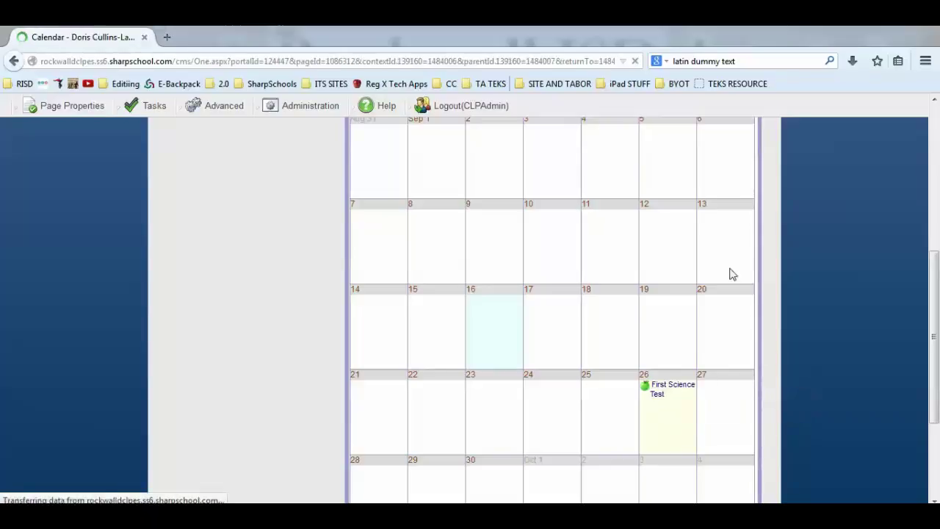
pyautogui.scroll(-3, 730, 272)
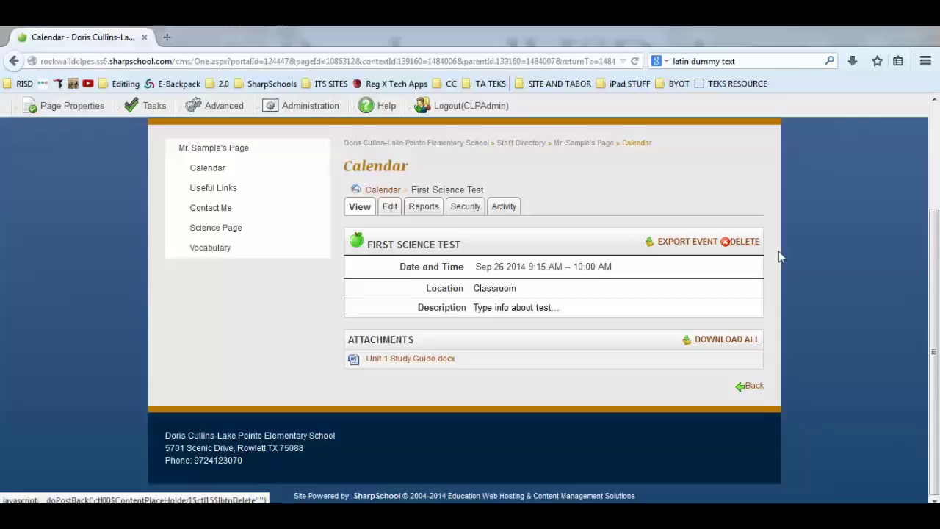
pyautogui.click(753, 387)
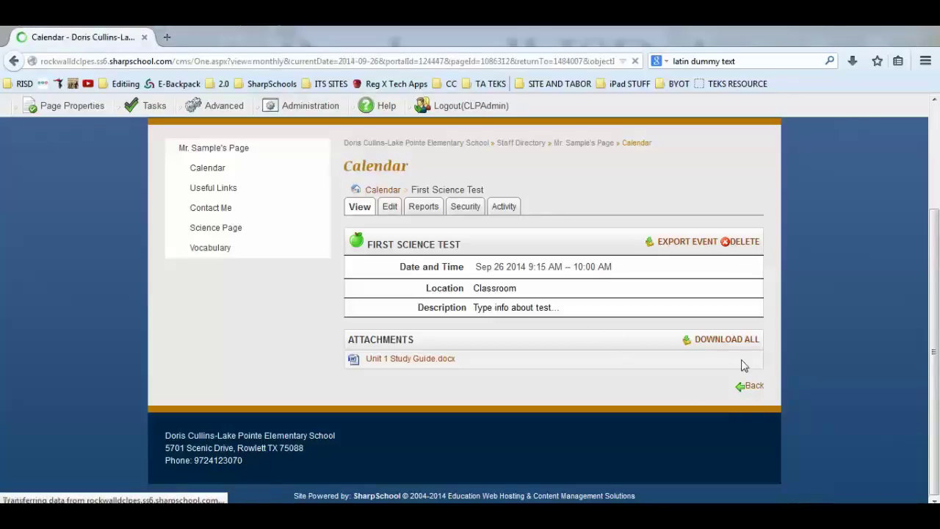
pyautogui.scroll(-2, 743, 365)
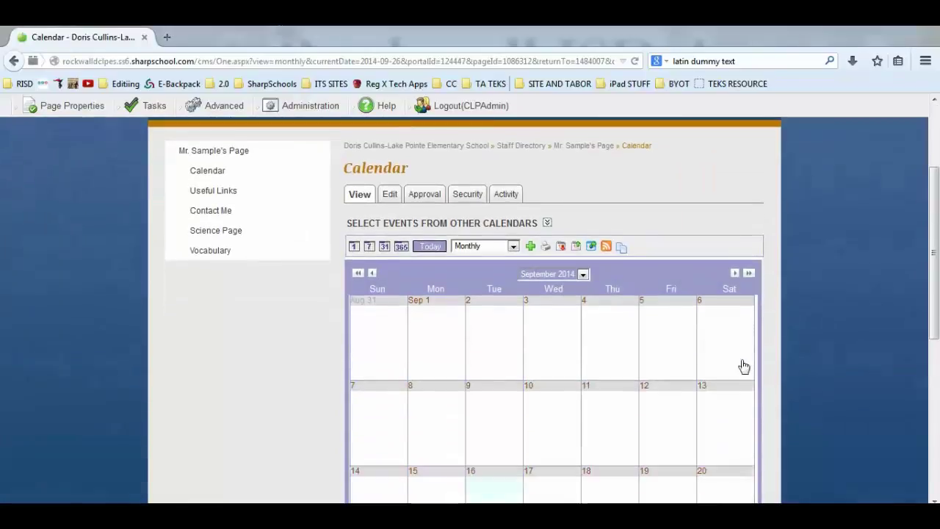
pyautogui.scroll(-2, 743, 366)
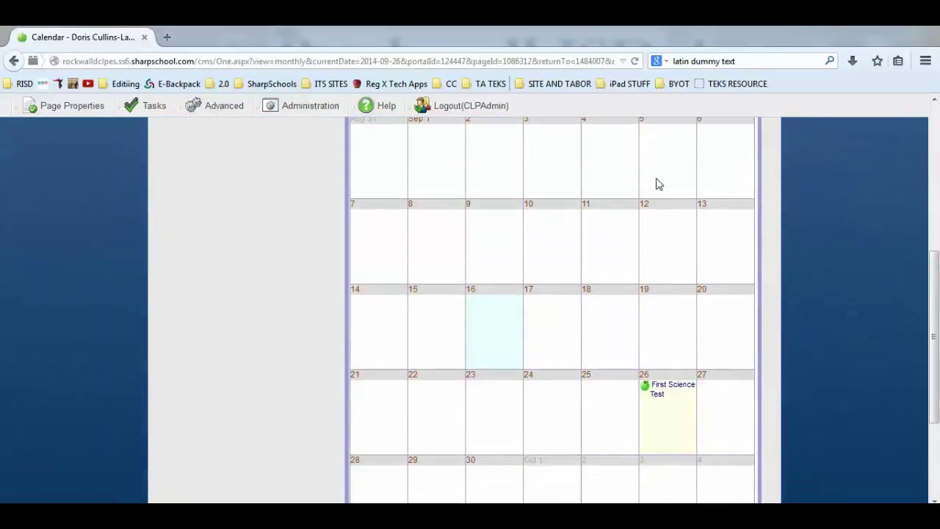
# Start a new calendar event with the subject "Book Fair" and the location "Library"
pyautogui.scroll(4, 659, 184)
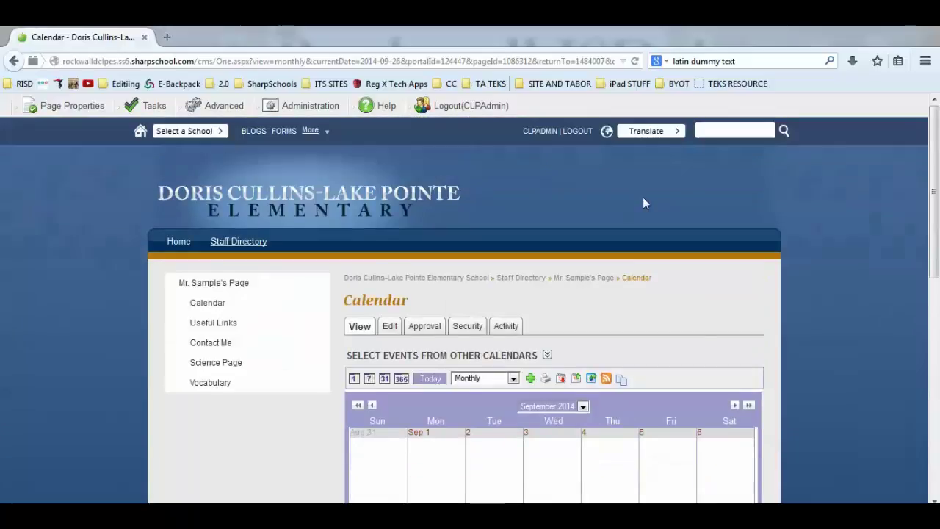
pyautogui.click(530, 379)
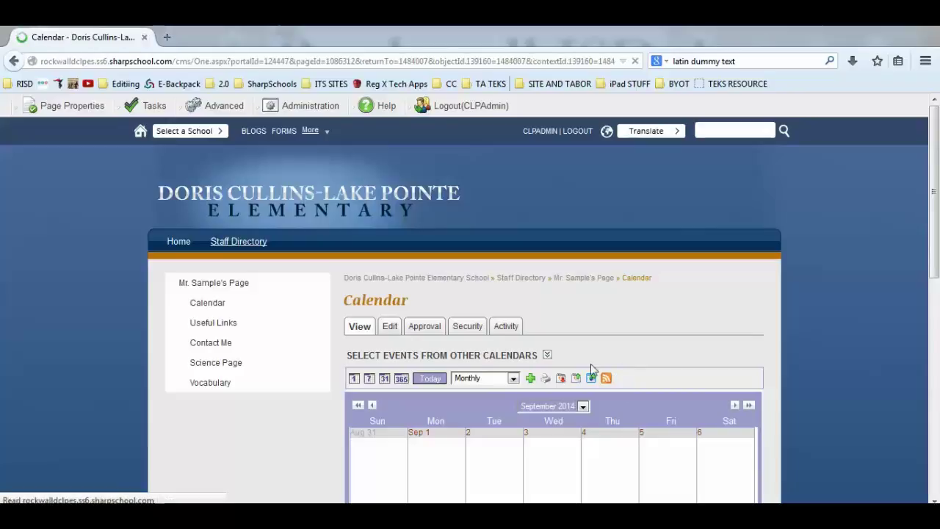
pyautogui.click(500, 345)
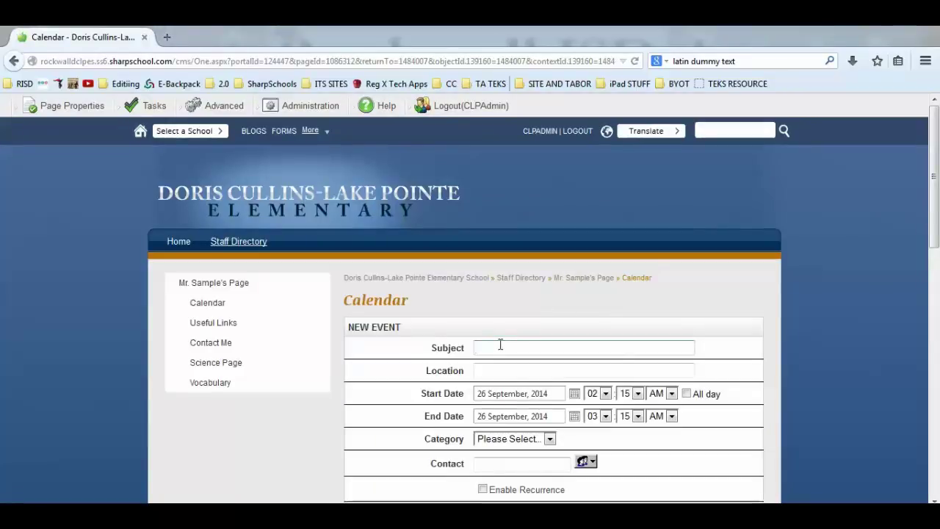
pyautogui.write('Book Fair')
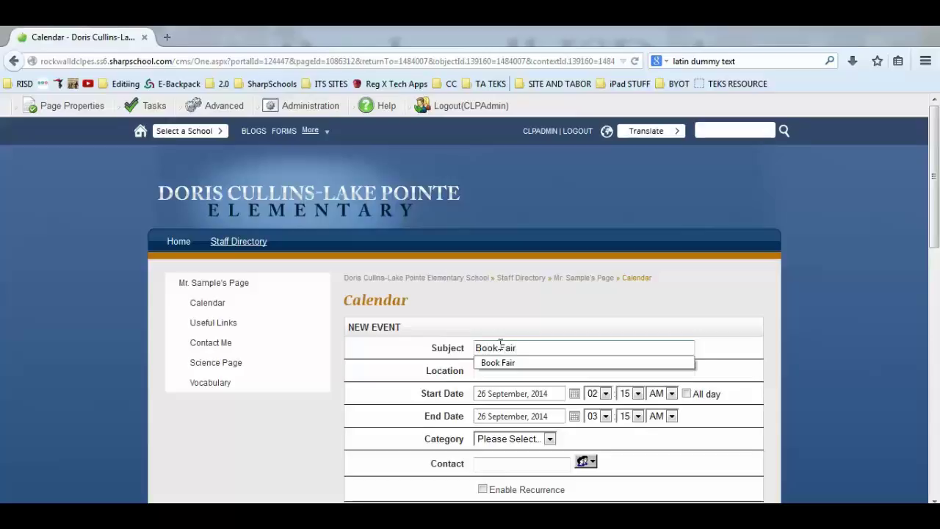
pyautogui.press('Tab')
pyautogui.write('L')
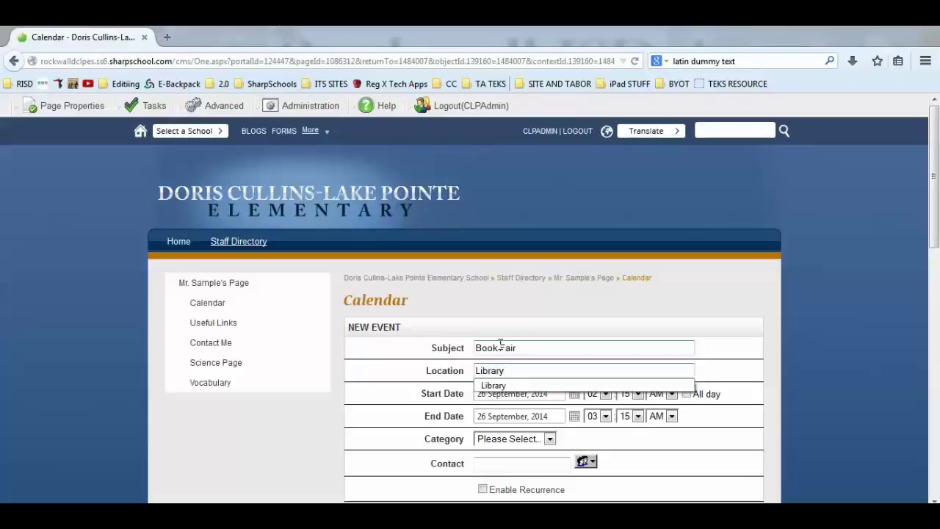
pyautogui.click(406, 409)
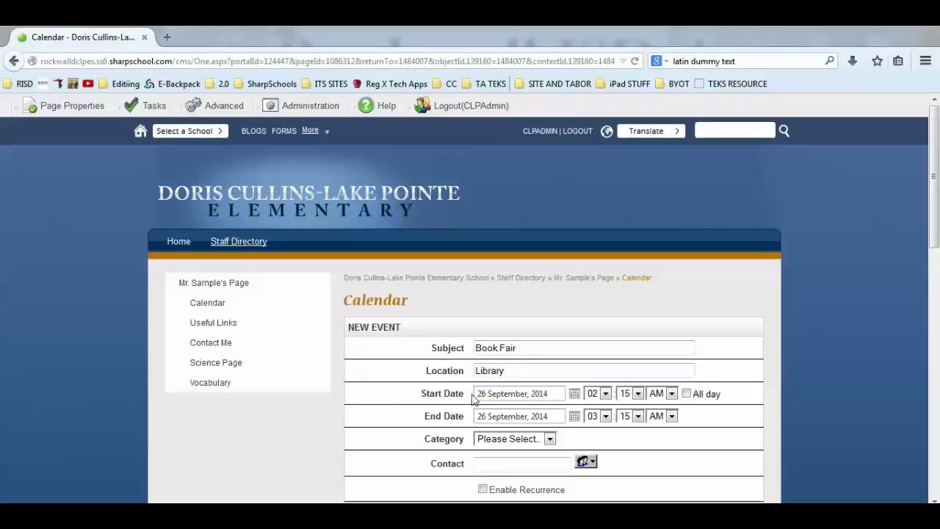
# Make the book fair an all-day event running from 22 September, 2014 to 26 September, 2014
pyautogui.click(573, 395)
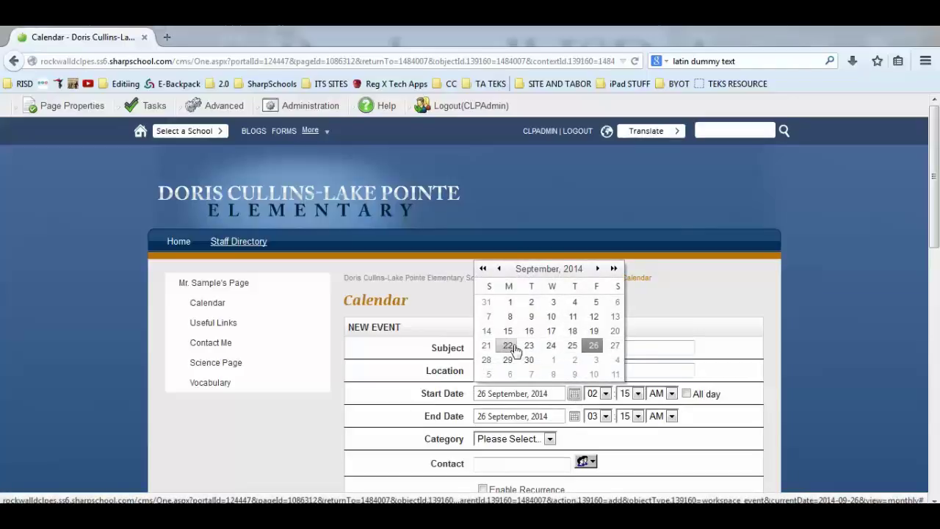
pyautogui.click(508, 346)
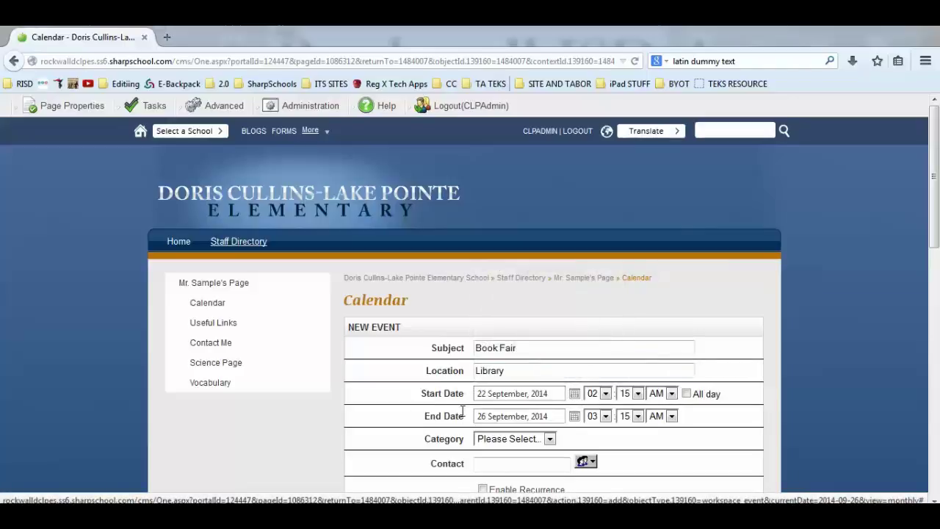
pyautogui.click(574, 417)
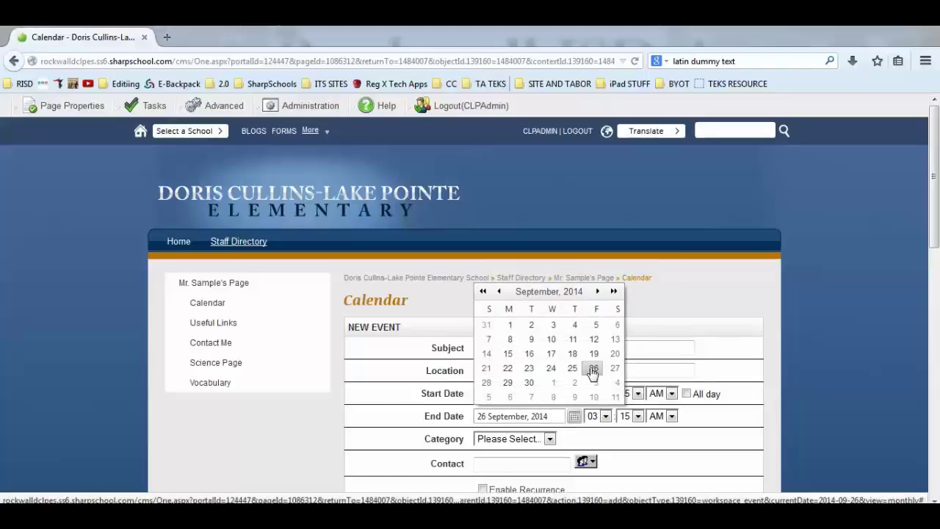
pyautogui.click(683, 395)
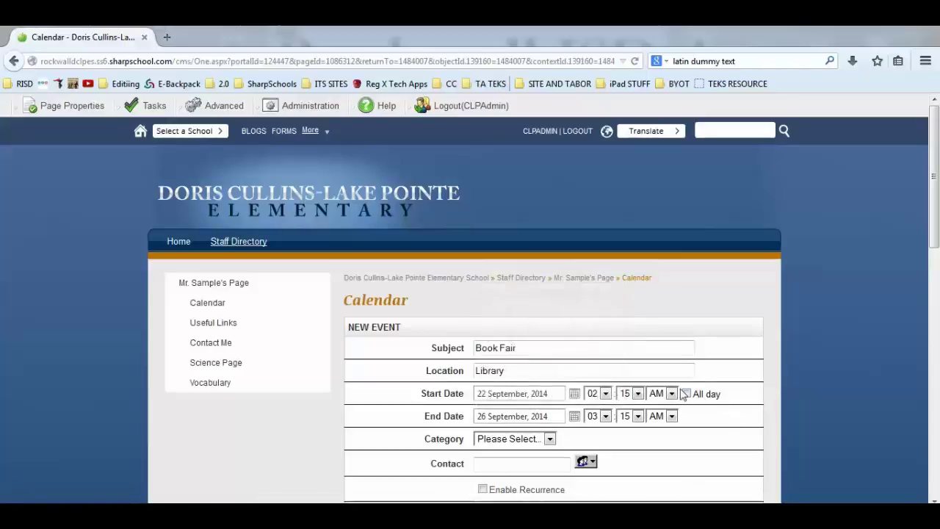
pyautogui.click(687, 394)
# Give the book fair event the red color #ff0000 and assign it the gray book icon
pyautogui.scroll(-2, 736, 405)
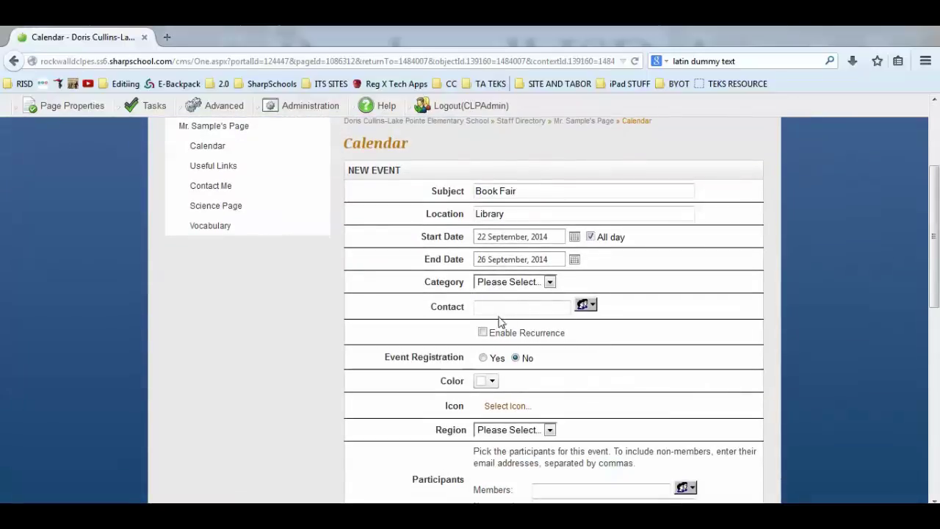
pyautogui.click(491, 381)
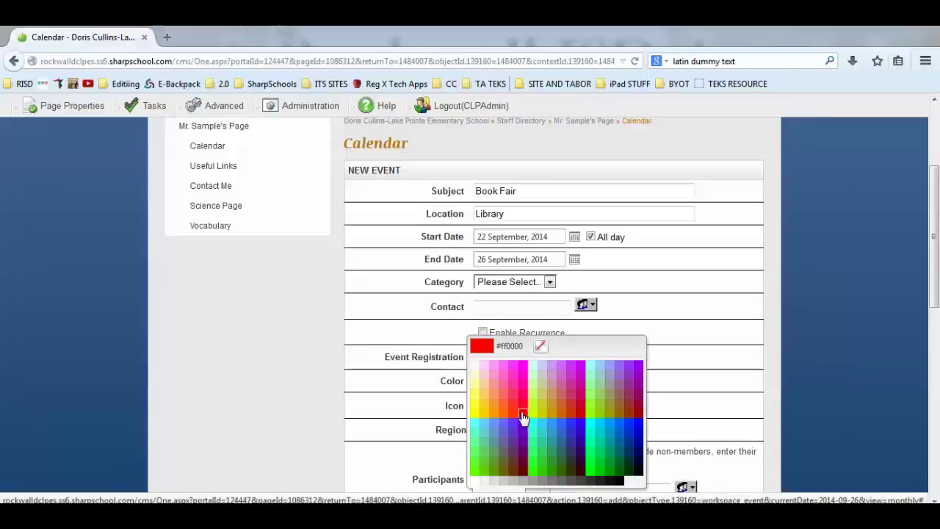
pyautogui.click(522, 417)
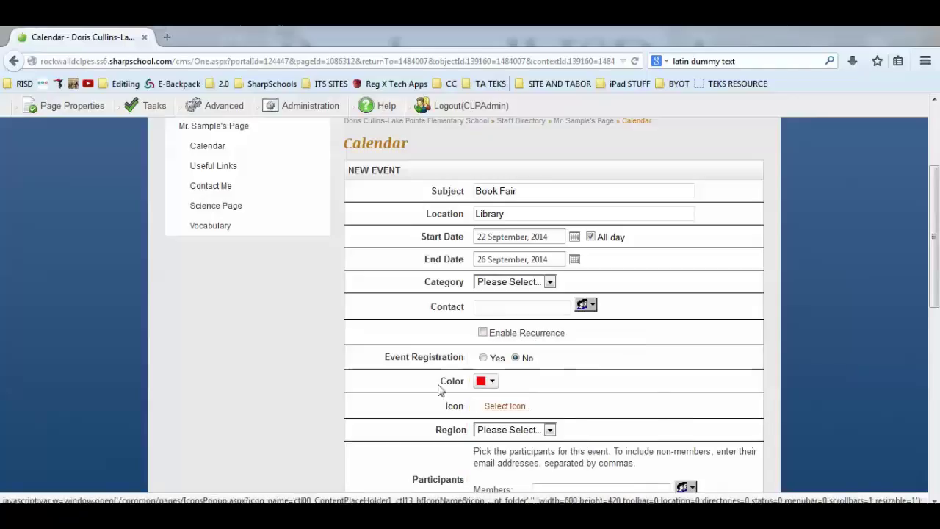
pyautogui.click(499, 406)
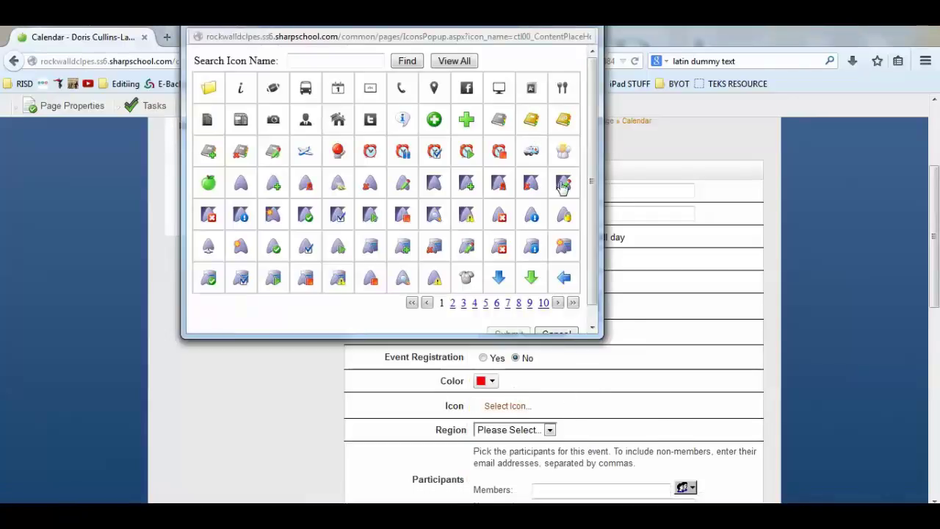
pyautogui.click(504, 125)
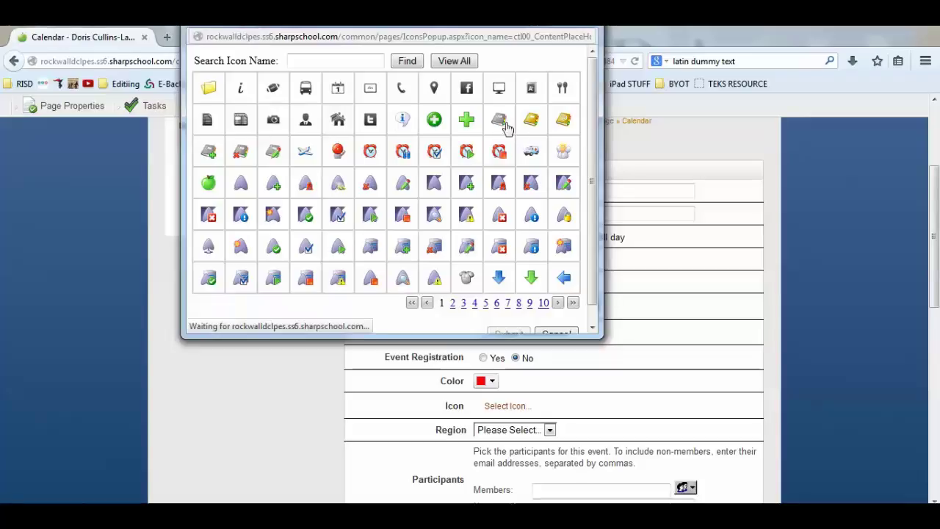
pyautogui.scroll(-1, 591, 133)
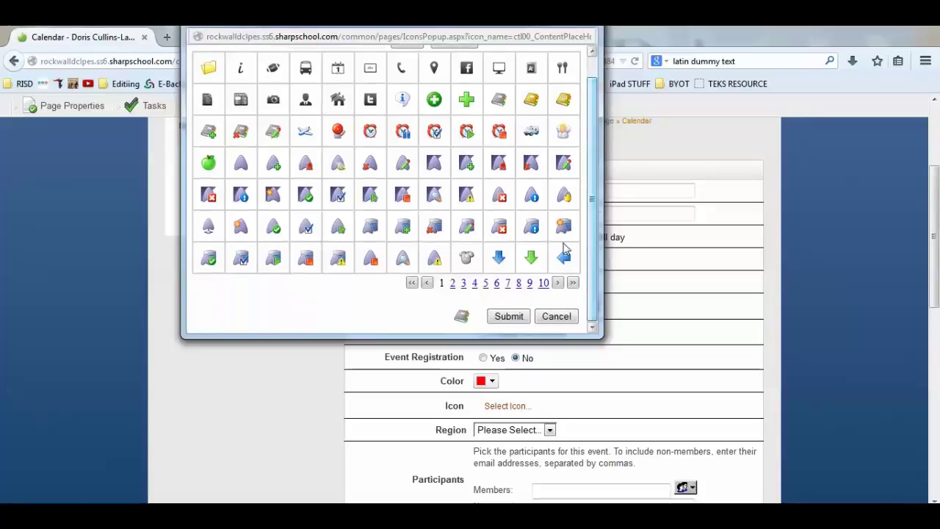
pyautogui.click(509, 317)
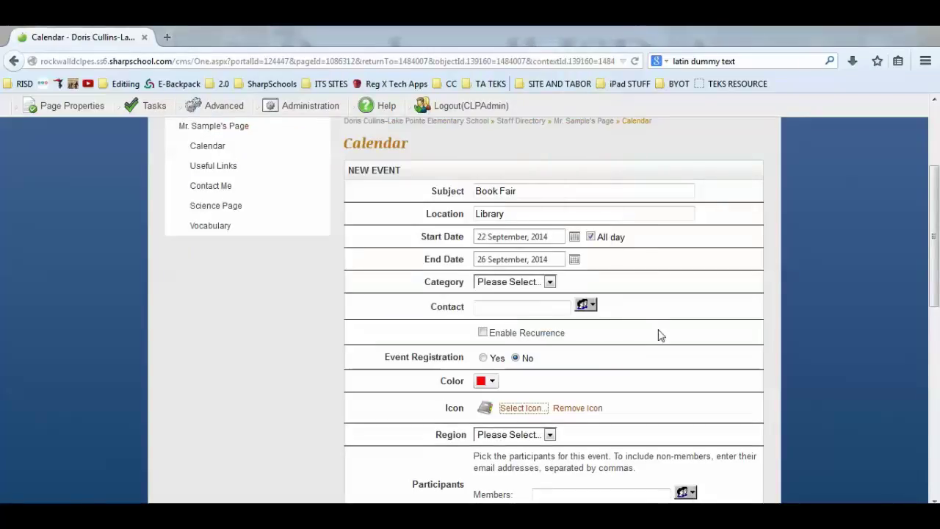
# Enter "Type info about book fair.." as the event description and attach the BOOK FAIR FLYER document
pyautogui.scroll(-3, 577, 419)
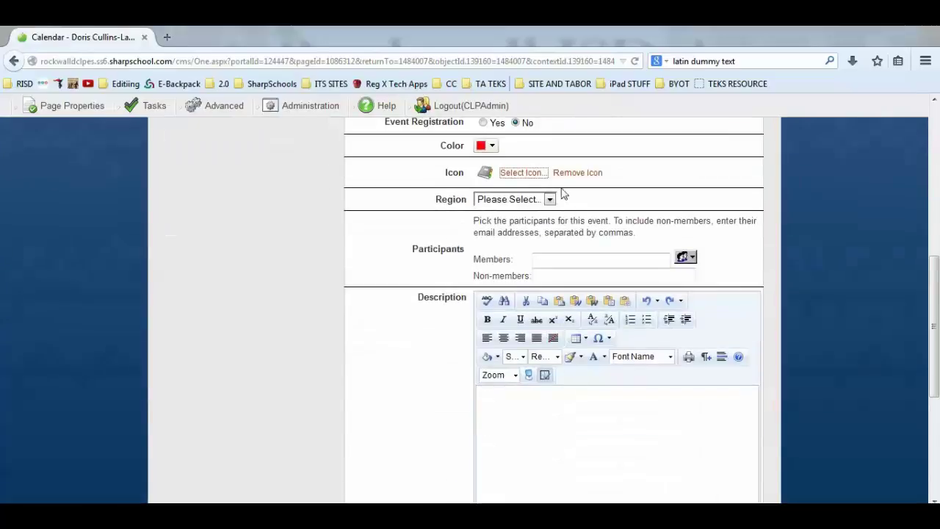
pyautogui.scroll(-2, 540, 353)
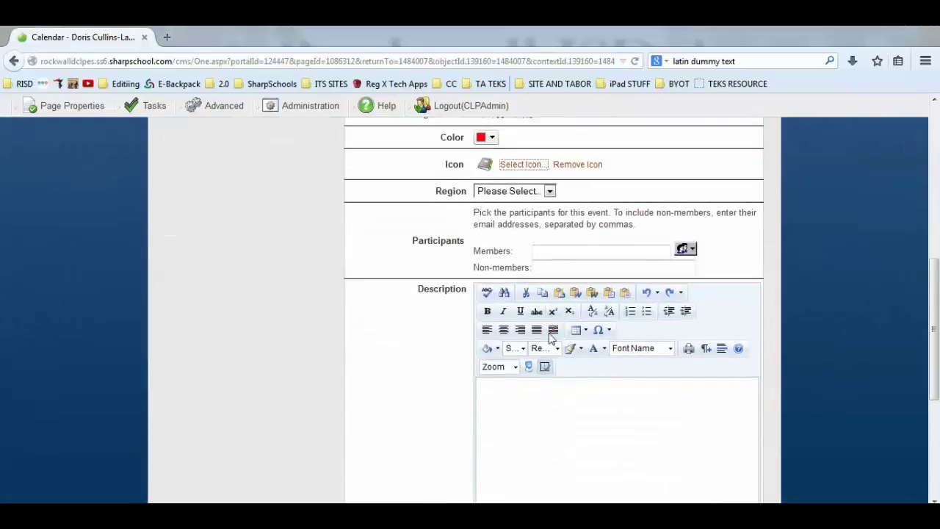
pyautogui.click(507, 288)
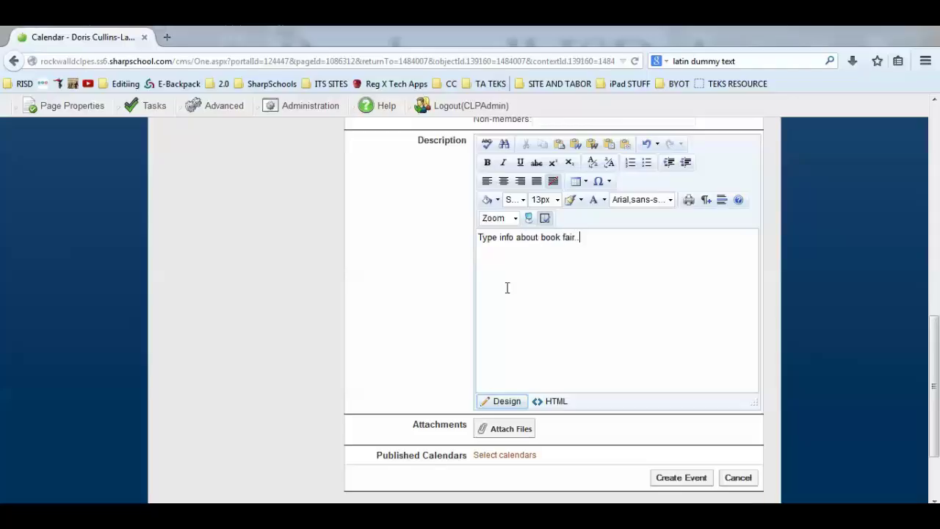
pyautogui.click(508, 430)
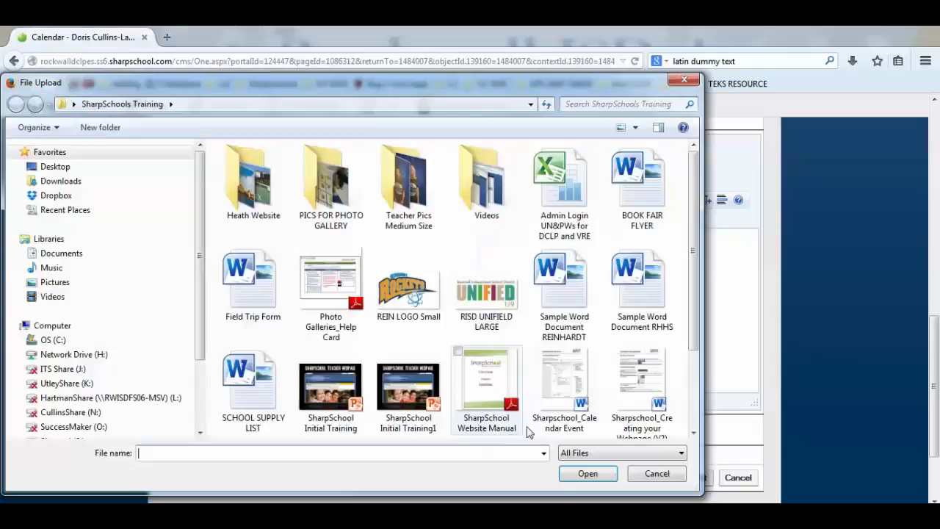
pyautogui.click(648, 191)
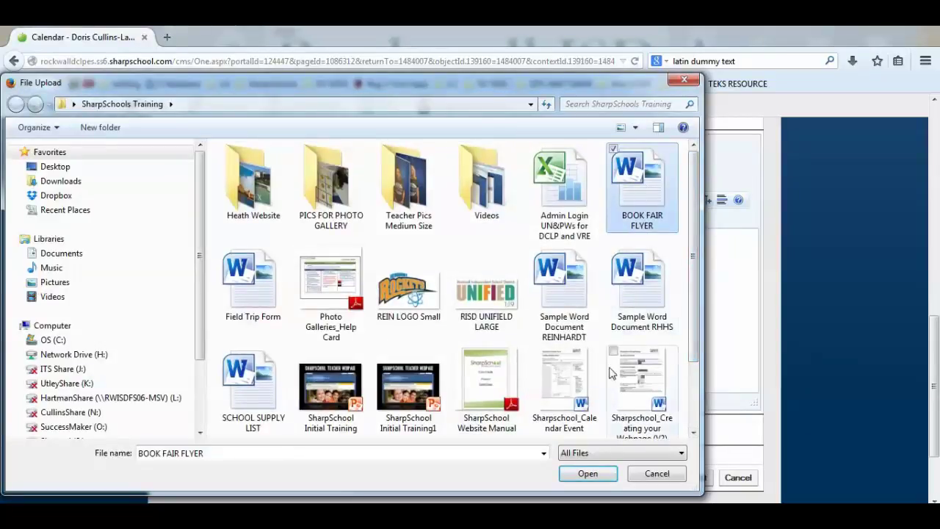
pyautogui.click(588, 473)
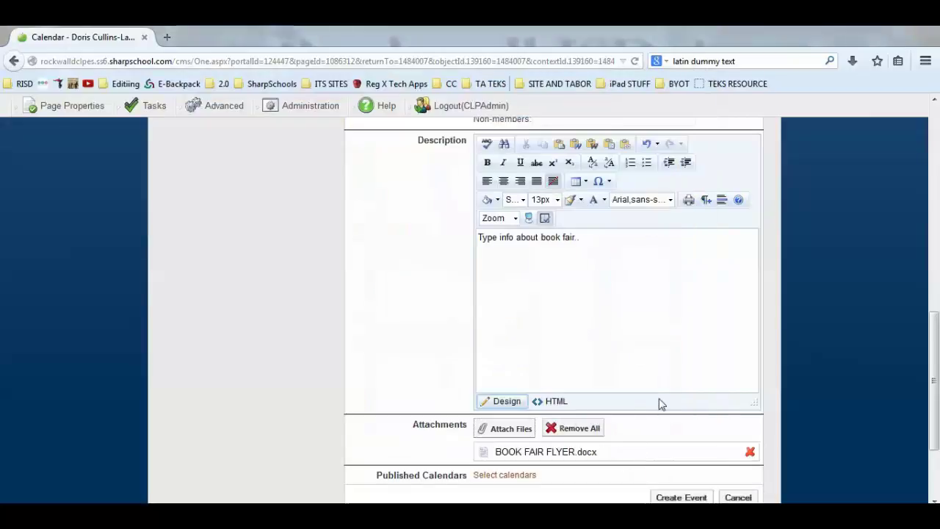
# Create the book fair event and check it alongside the First Science Test in the September 2014 monthly calendar
pyautogui.scroll(-2, 668, 389)
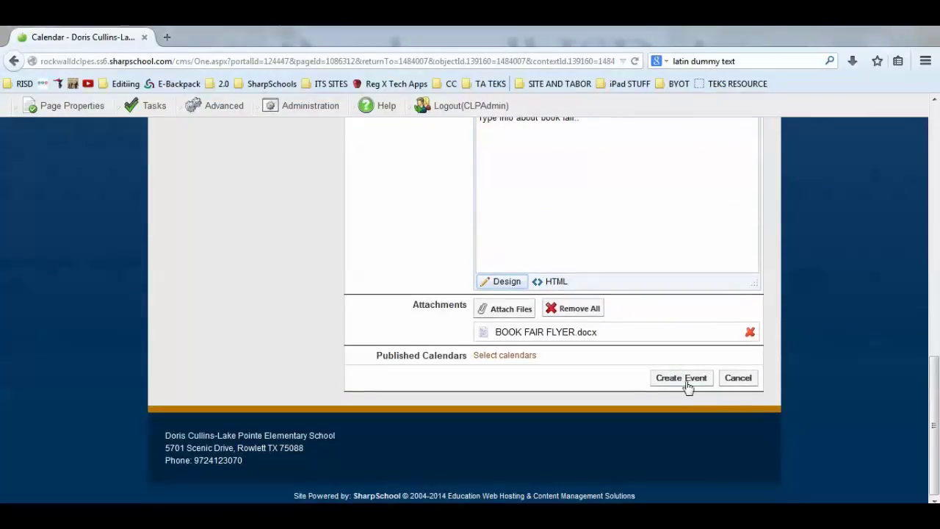
pyautogui.click(678, 381)
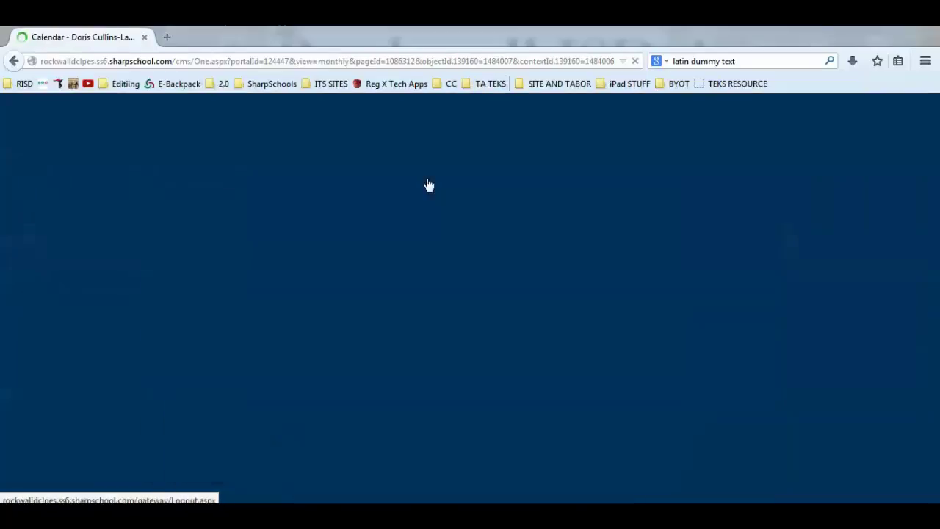
pyautogui.scroll(-5, 597, 285)
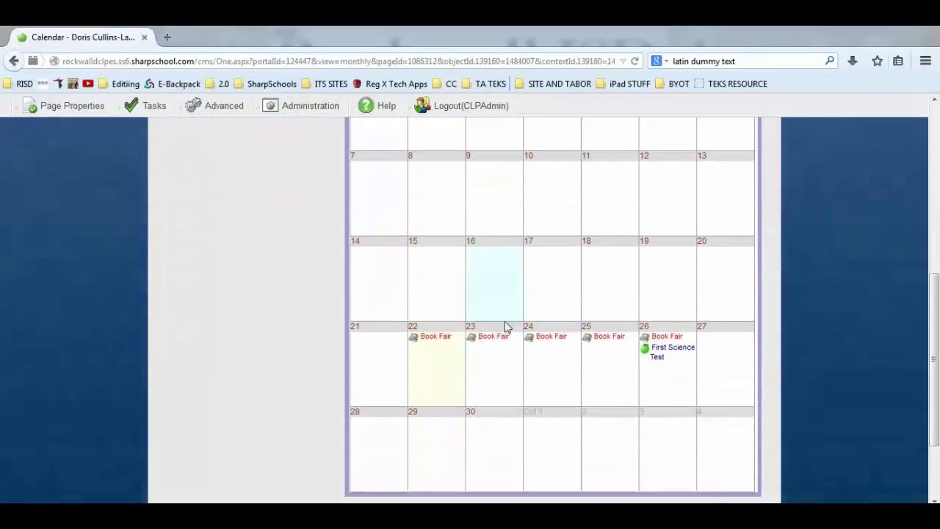
pyautogui.moveTo(458, 304)
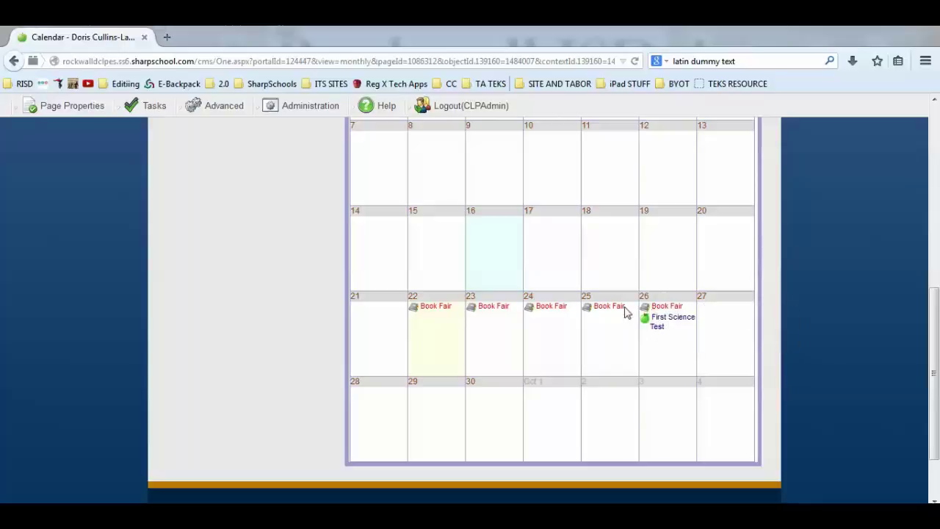
pyautogui.moveTo(670, 326)
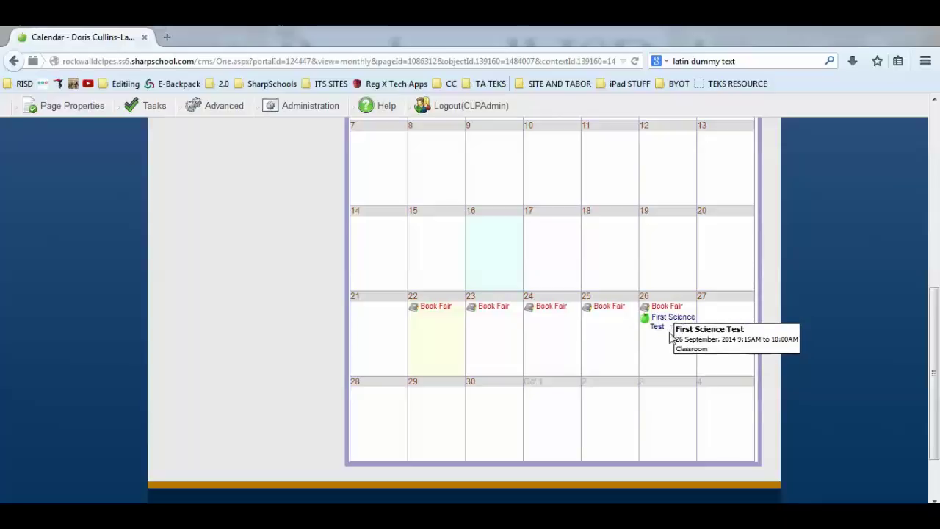
pyautogui.scroll(3, 673, 334)
pyautogui.scroll(5, 673, 305)
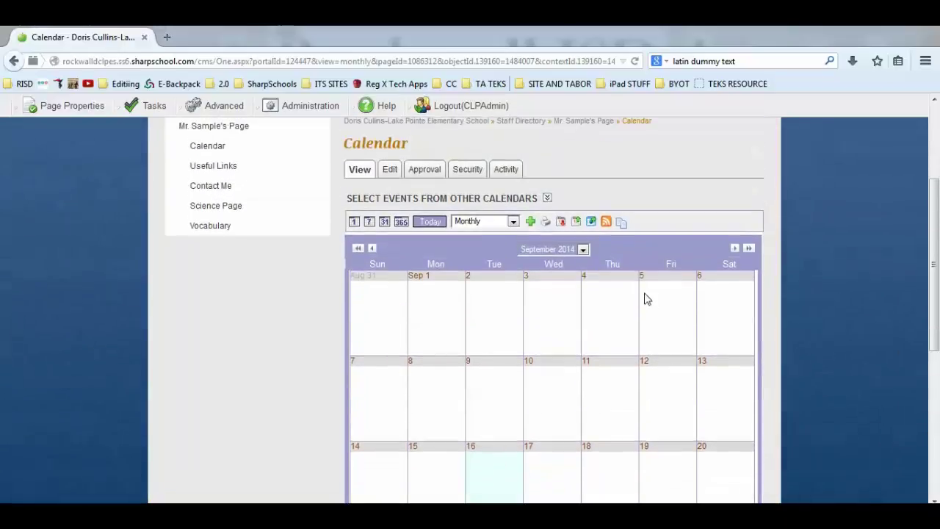